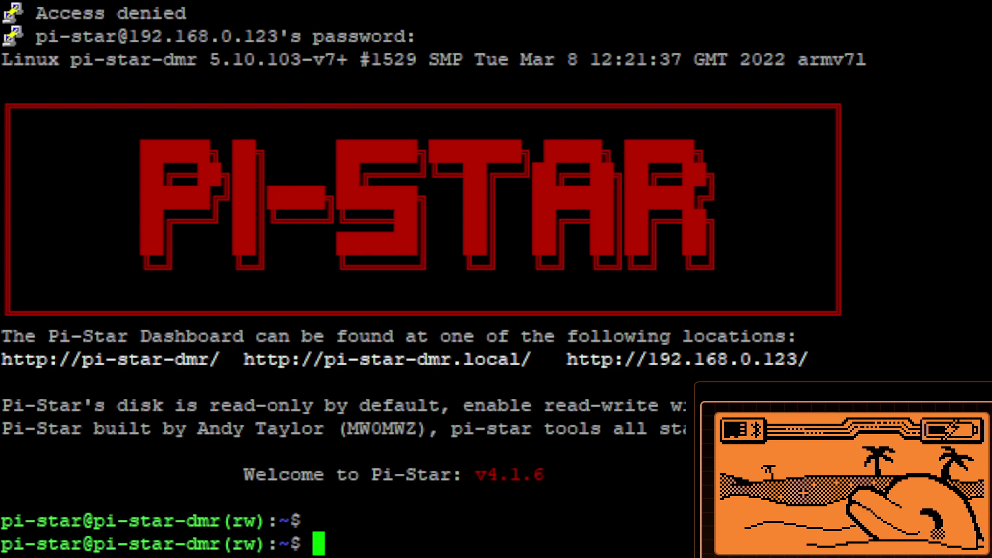
# Open /etc/mmdvmhost with sudo nano, then exit when it reports the file is unwritable
pyautogui.write('sudo nano ')
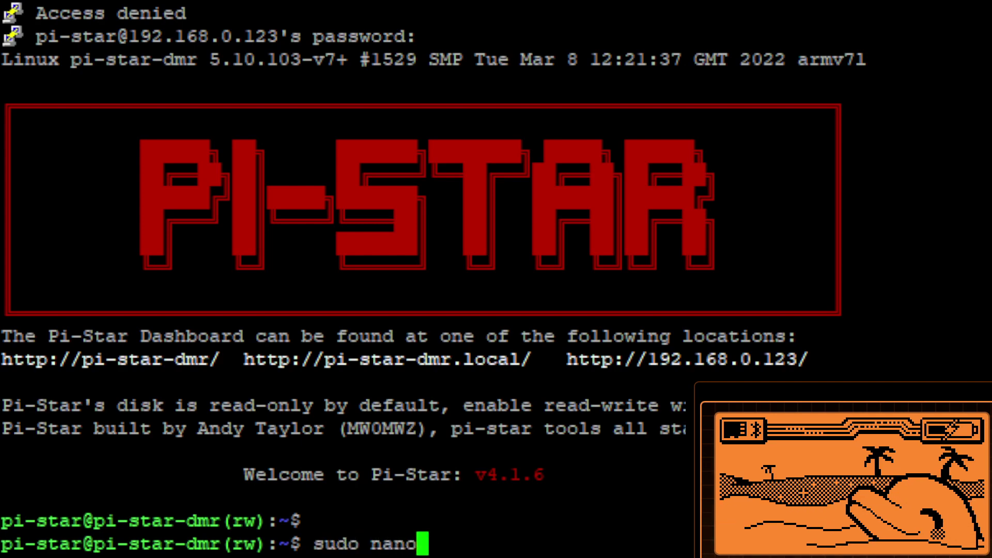
pyautogui.write('/e')
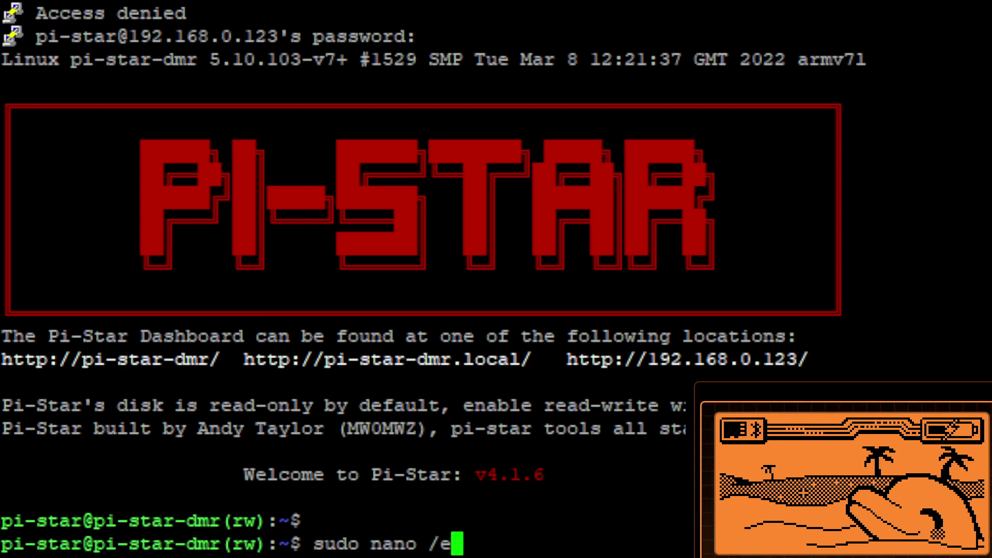
pyautogui.write('tc/pi')
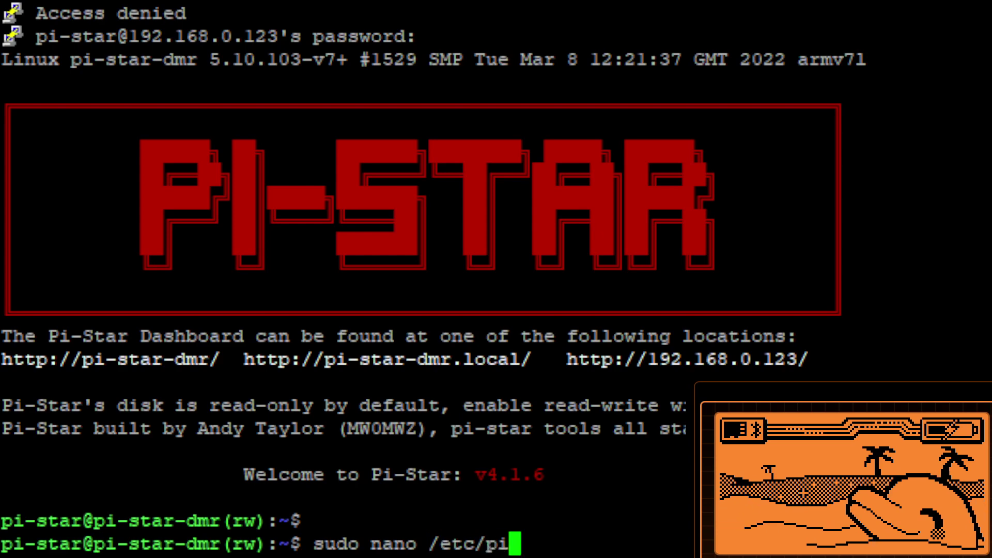
pyautogui.press('Tab')
pyautogui.press('Tab')
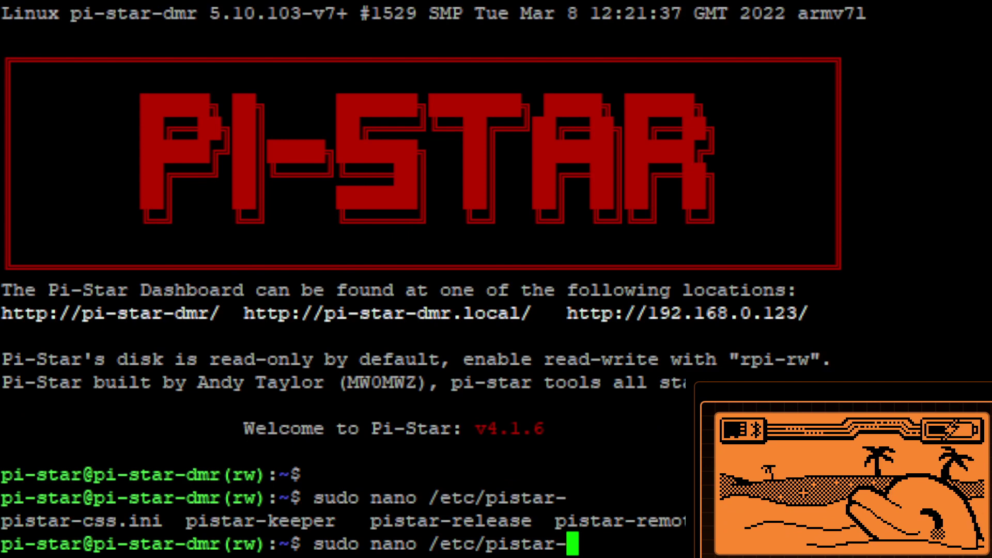
pyautogui.press('BackSpace')
pyautogui.press('BackSpace')
pyautogui.press('BackSpace')
pyautogui.press('BackSpace')
pyautogui.press('BackSpace')
pyautogui.press('BackSpace')
pyautogui.press('BackSpace')
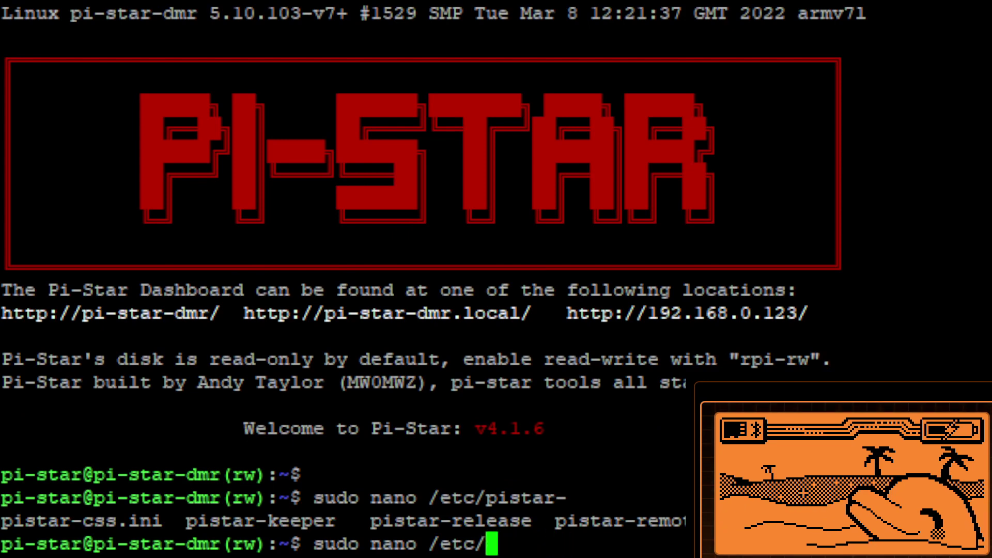
pyautogui.write('mmd')
pyautogui.press('Tab')
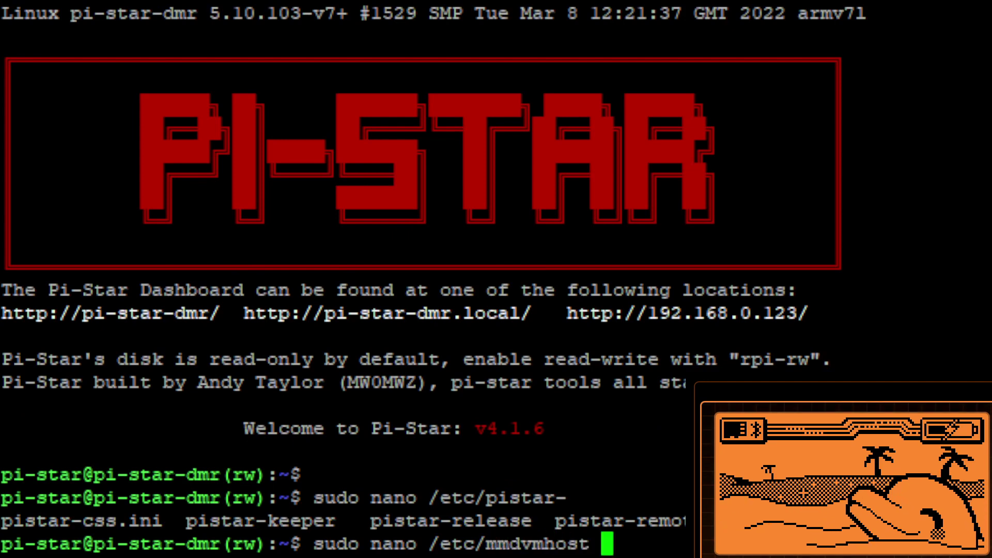
pyautogui.press('Return')
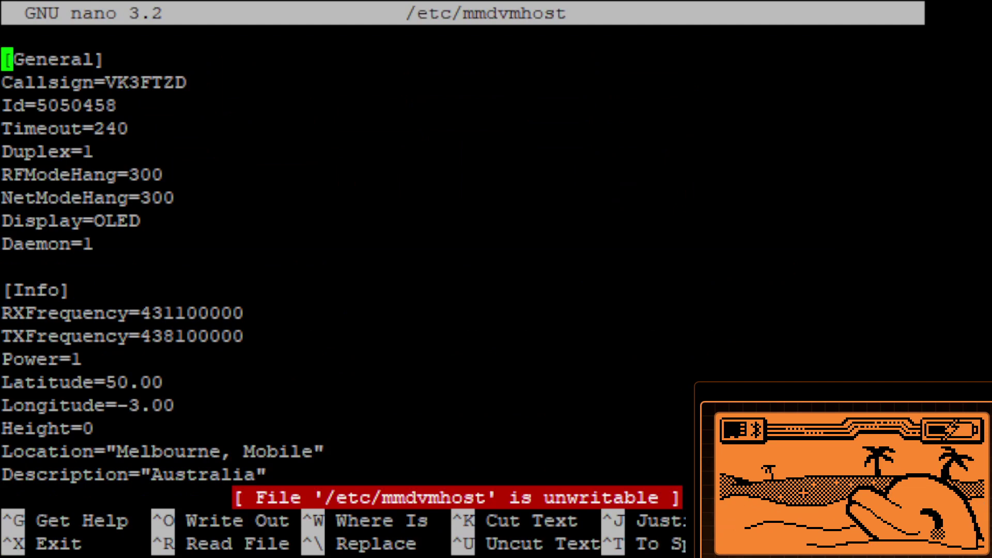
pyautogui.hotkey('ctrl', 'x')
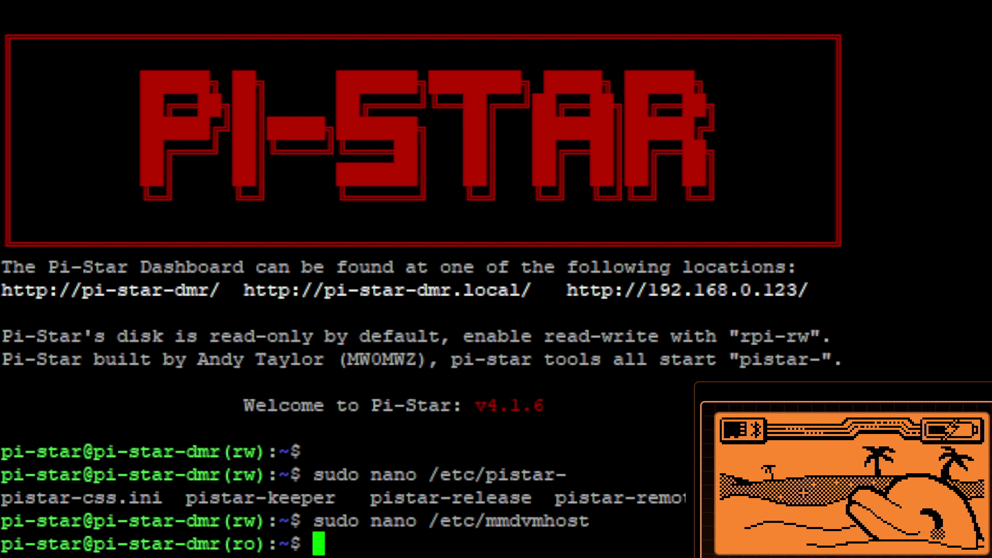
# Run rpi-rw to switch the Pi-Star disk to read-write
pyautogui.write('rpo')
pyautogui.press('BackSpace')
pyautogui.write('i-rw')
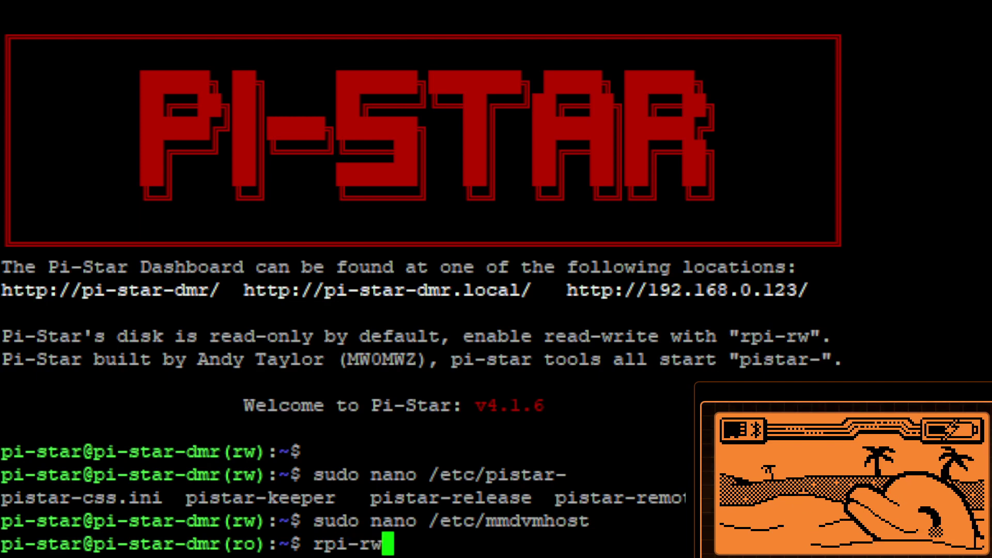
pyautogui.press('Return')
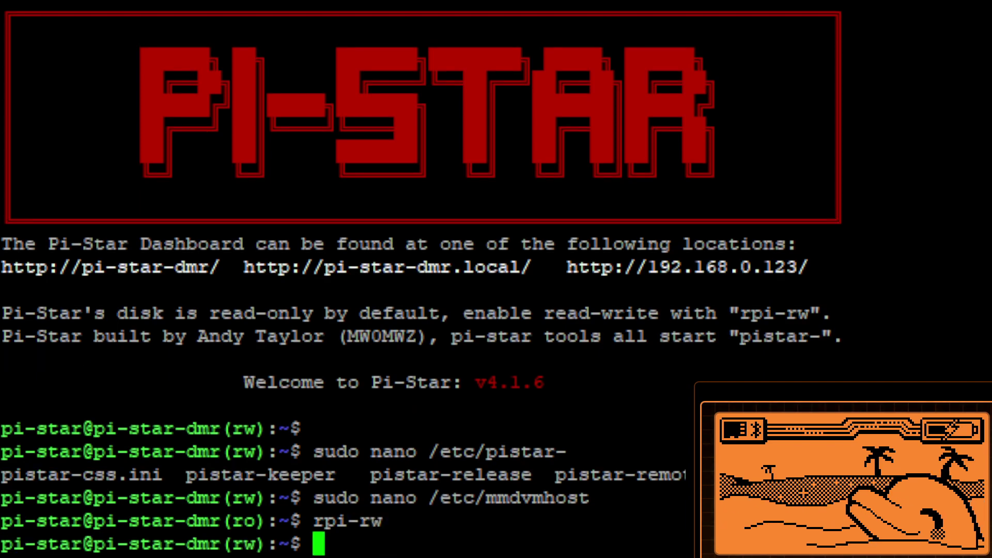
# Reopen /etc/mmdvmhost in nano and search for pocsag to reach the [POCSAG] section
pyautogui.press('Up')
pyautogui.press('Up')
pyautogui.press('Return')
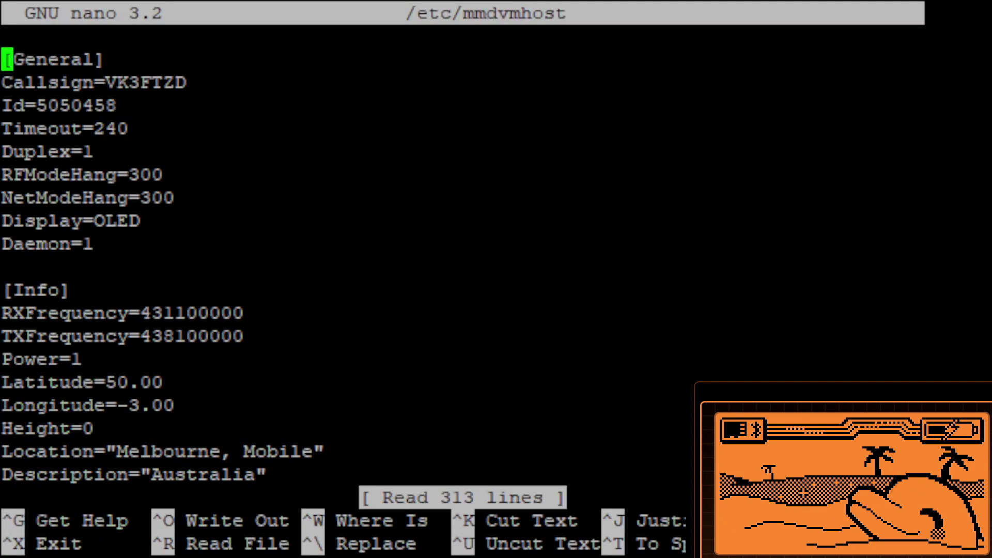
pyautogui.hotkey('ctrl', 'w')
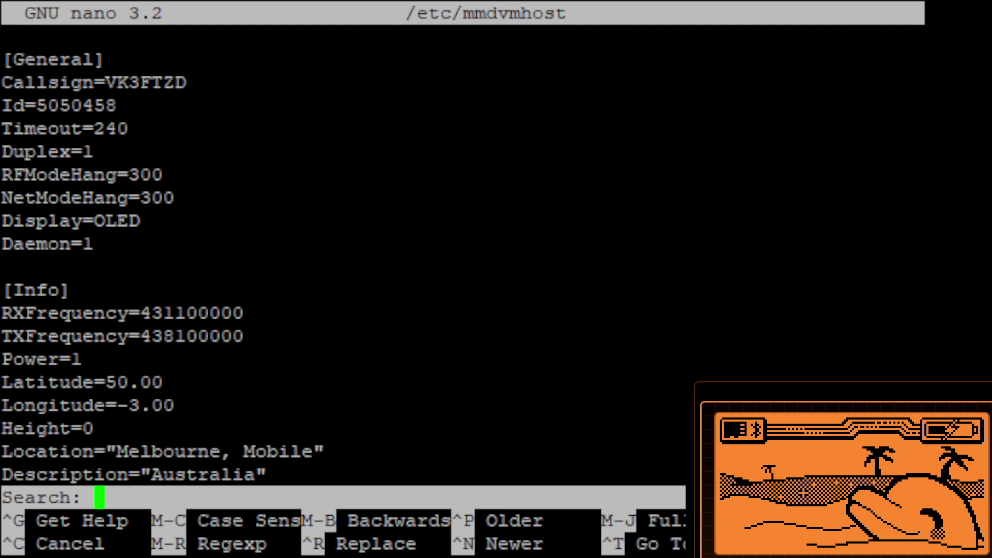
pyautogui.write('pocsa')
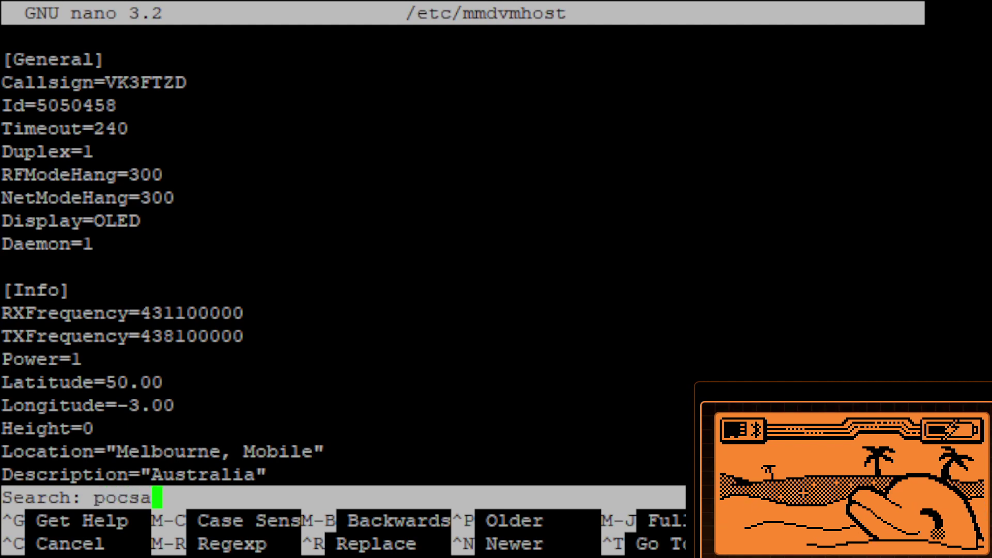
pyautogui.press('Return')
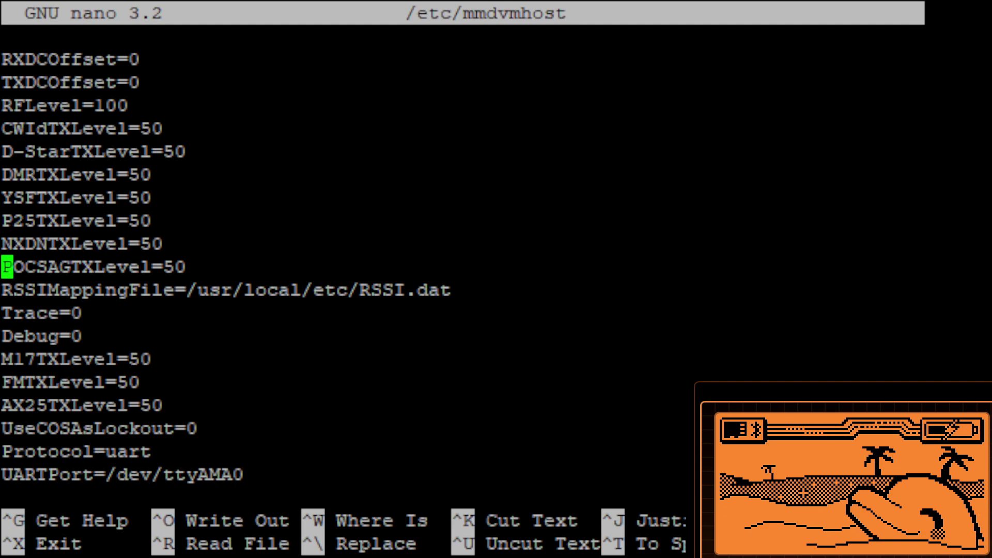
pyautogui.hotkey('ctrl', 'w')
pyautogui.press('Return')
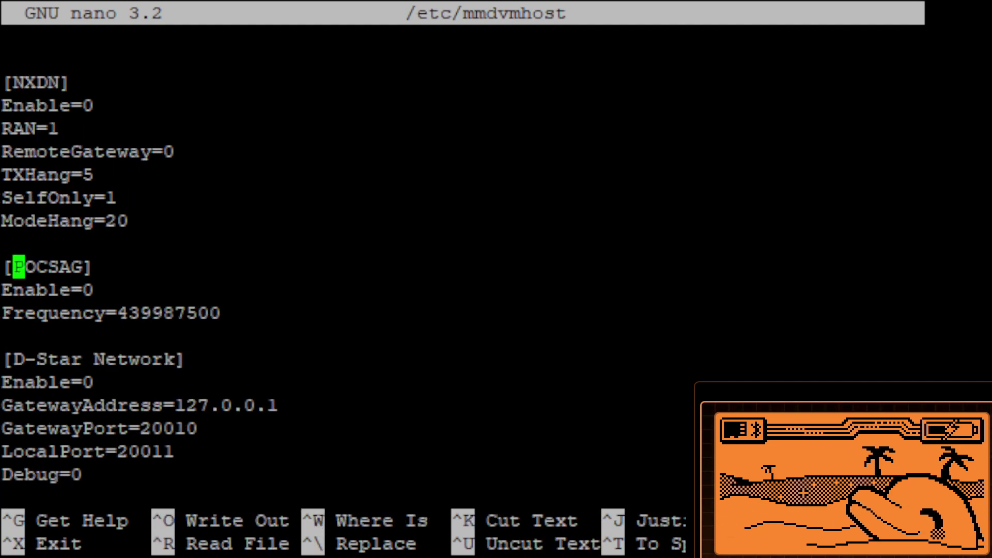
# Change the [POCSAG] Enable setting from 0 to 1
pyautogui.press('Down')
pyautogui.press('Left')
pyautogui.press('Down')
pyautogui.press('Left')
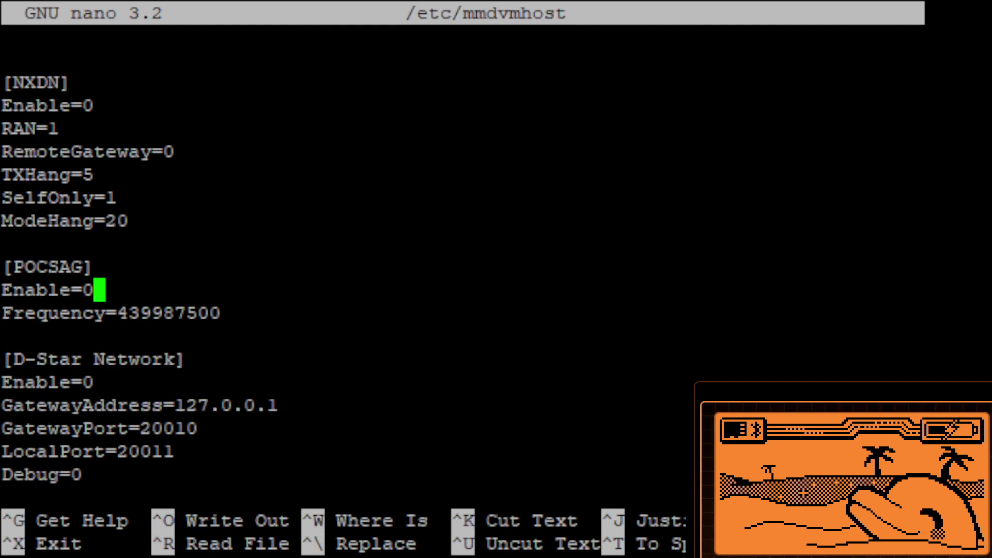
pyautogui.press('BackSpace')
pyautogui.write('1')
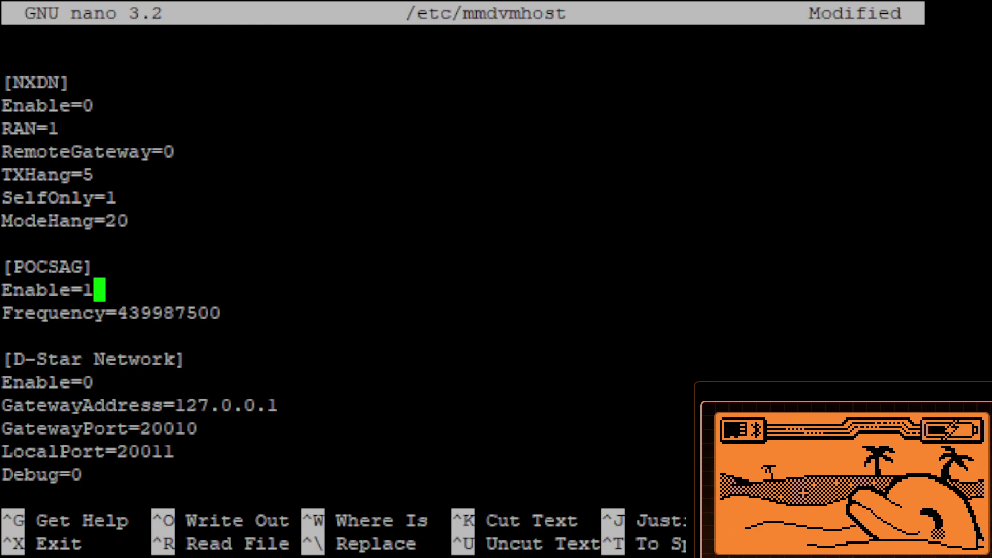
# Review the POCSAG Frequency=439987500 line and the [POCSAG Network] Enable line
pyautogui.press('Down')
pyautogui.press('Right')
pyautogui.press('Right')
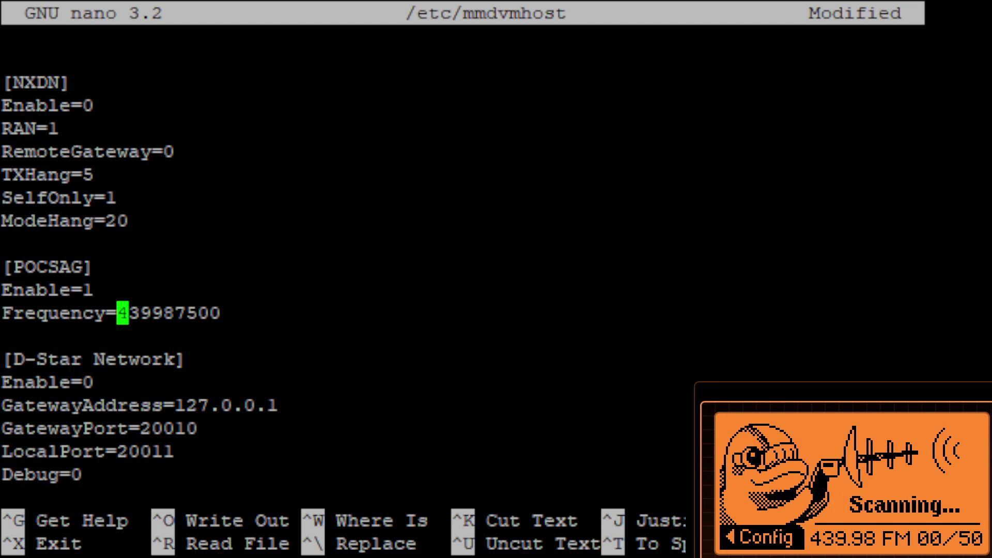
pyautogui.press('Right')
pyautogui.press('Right')
pyautogui.press('Right')
pyautogui.press('Right')
pyautogui.press('Right')
pyautogui.press('Right')
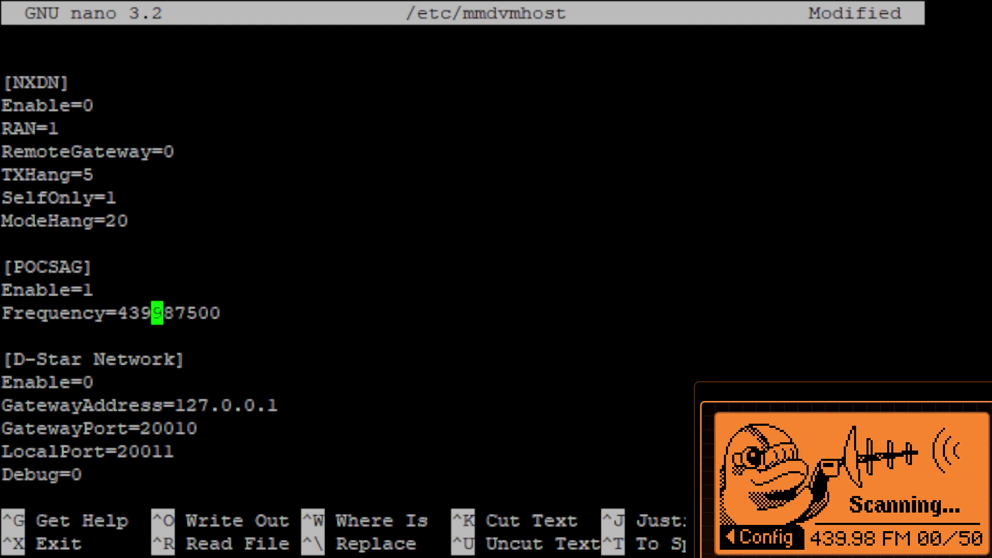
pyautogui.press('Down')
pyautogui.press('Down')
pyautogui.press('Down')
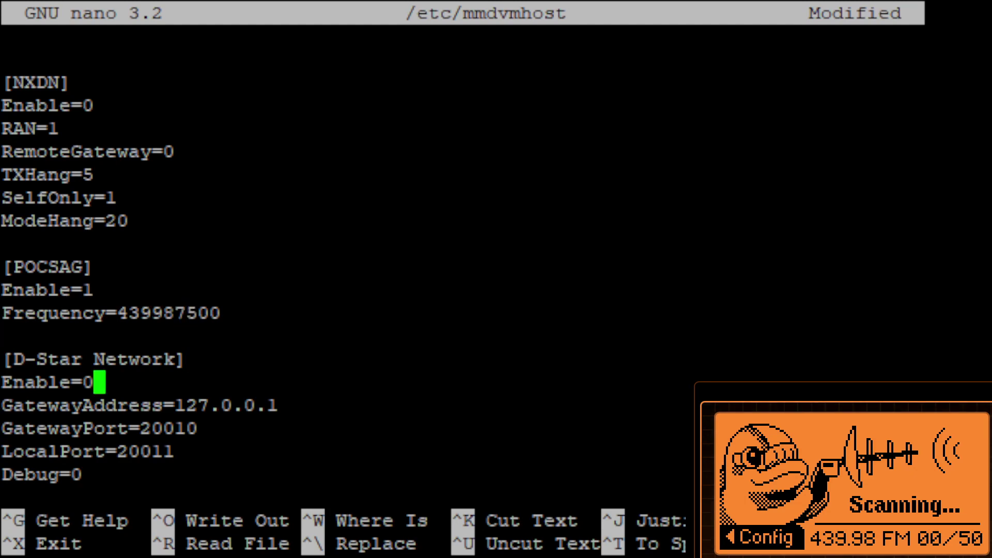
pyautogui.click(191, 405)
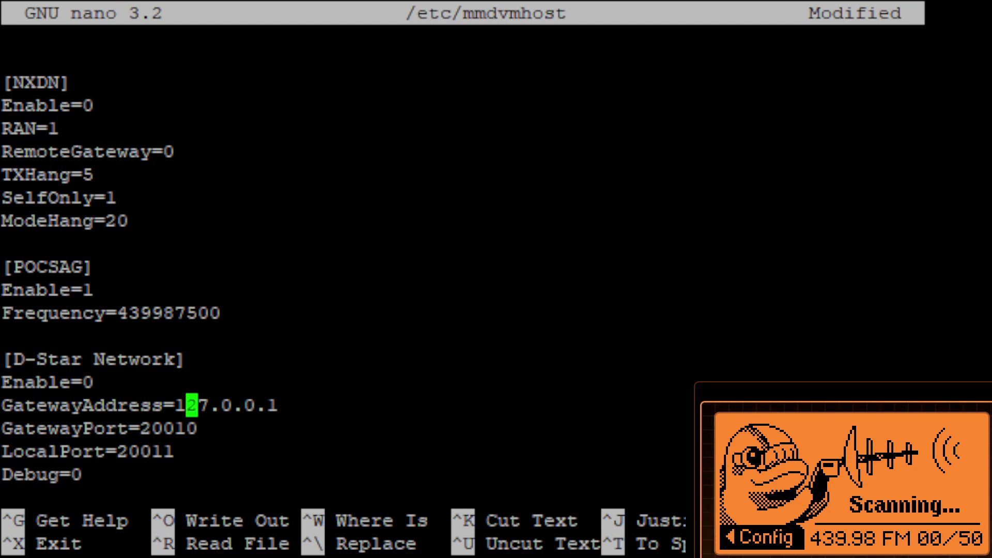
pyautogui.press('Down')
pyautogui.press('Down')
pyautogui.press('Down')
pyautogui.press('Down')
pyautogui.press('Down')
pyautogui.press('Down')
pyautogui.press('Down')
pyautogui.press('Down')
pyautogui.press('Down')
pyautogui.press('Down')
pyautogui.press('Down')
pyautogui.press('Down')
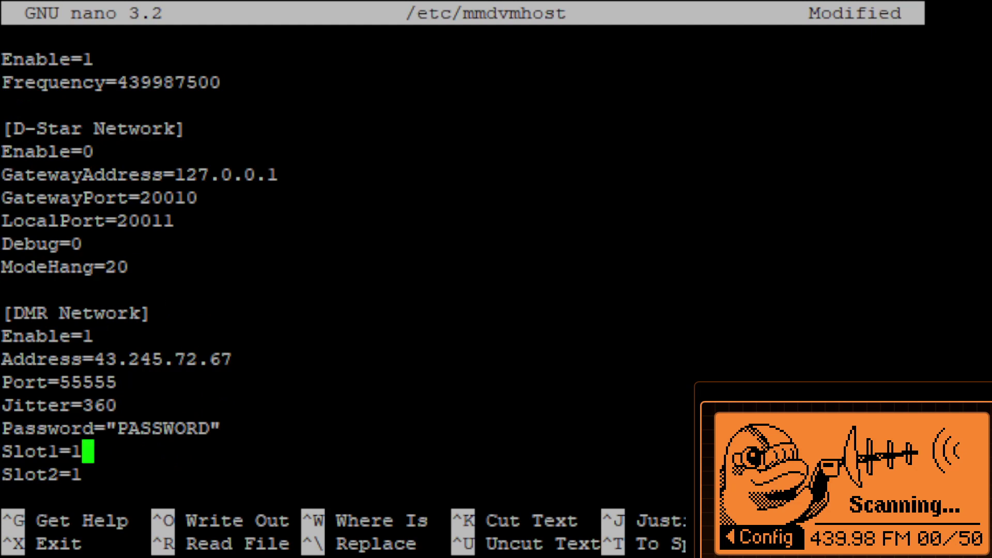
pyautogui.press('Down')
pyautogui.press('Down')
pyautogui.press('Down')
pyautogui.press('Down')
pyautogui.press('Down')
pyautogui.press('Down')
pyautogui.press('Down')
pyautogui.press('Down')
pyautogui.press('Down')
pyautogui.press('Down')
pyautogui.press('Down')
pyautogui.press('Down')
pyautogui.press('Down')
pyautogui.press('Down')
pyautogui.press('Down')
pyautogui.press('Down')
pyautogui.press('Down')
pyautogui.press('Down')
pyautogui.press('Down')
pyautogui.press('Down')
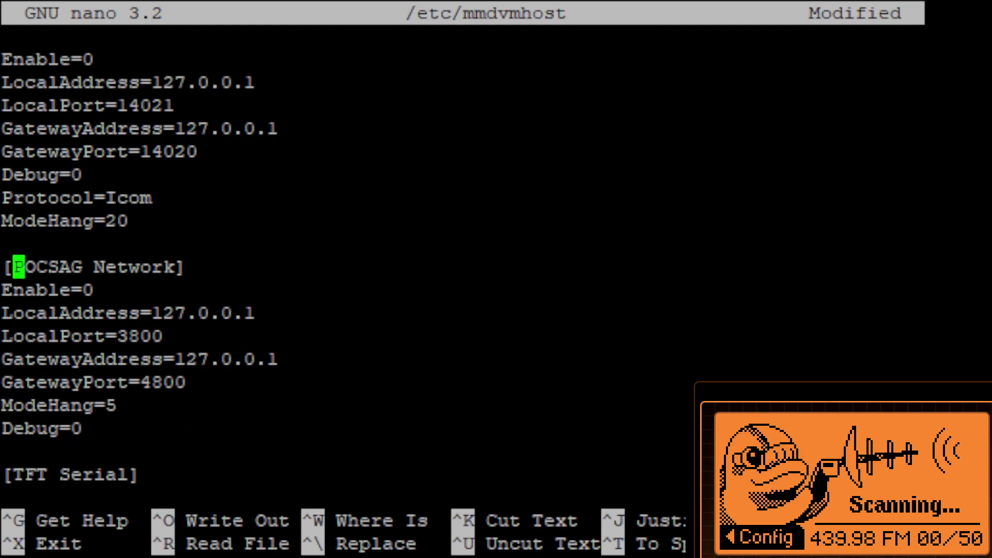
pyautogui.press('Down')
pyautogui.press('Left')
pyautogui.press('Down')
pyautogui.press('Left')
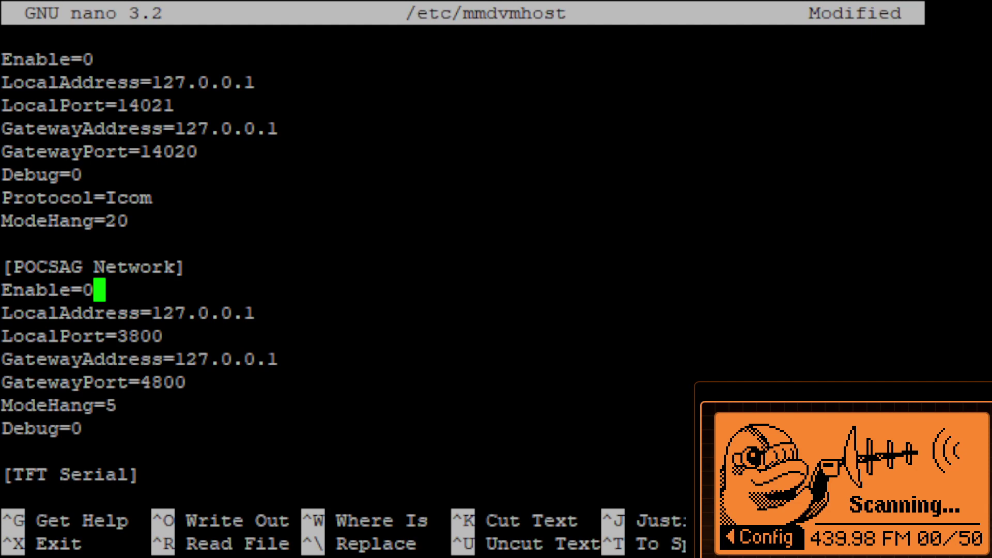
# Save /etc/mmdvmhost and exit nano
pyautogui.hotkey('ctrl', 'x')
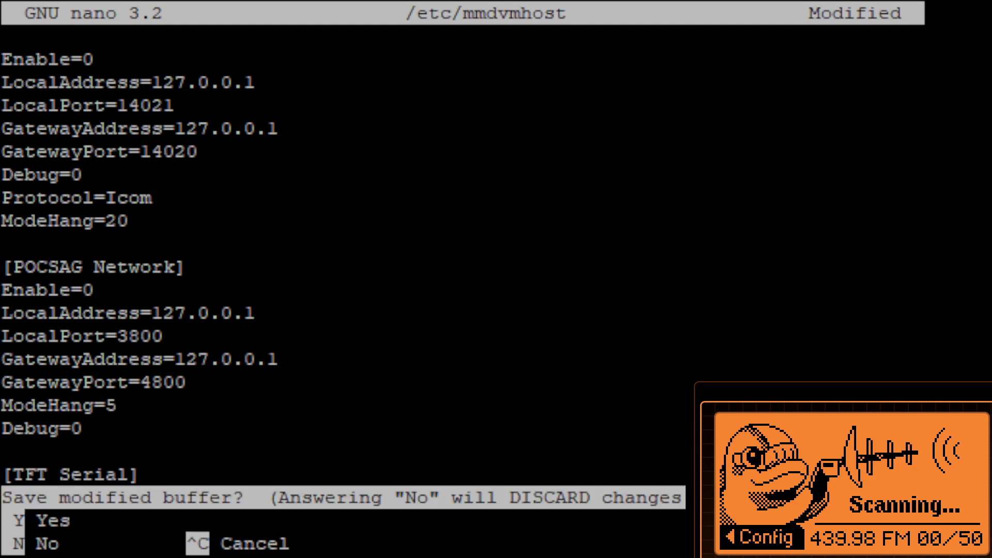
pyautogui.press('y')
pyautogui.press('Return')
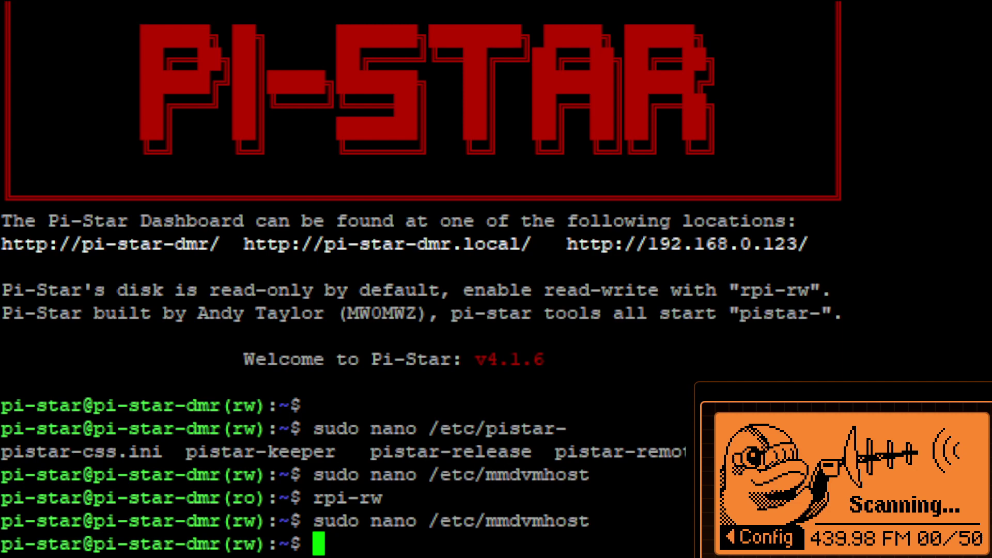
# Restart the service with sudo service mmdvmhost restart after the 'mmdvm' name fails as unknown
pyautogui.write('su')
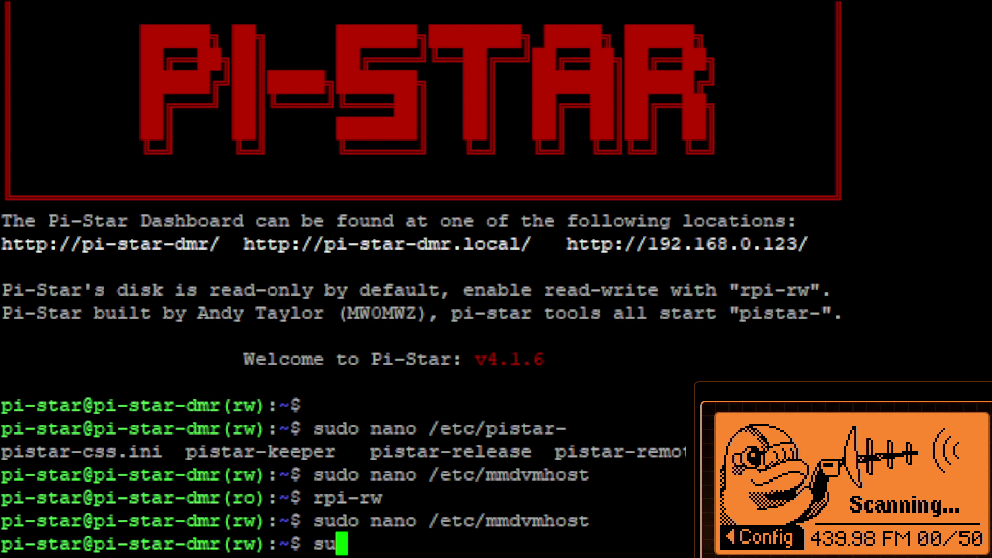
pyautogui.write('do service m')
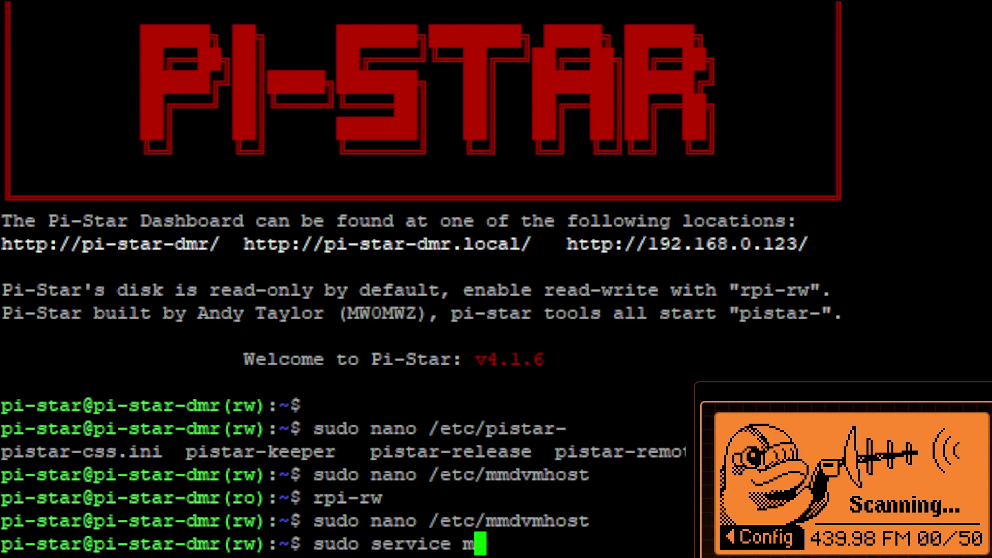
pyautogui.write('mdvm re')
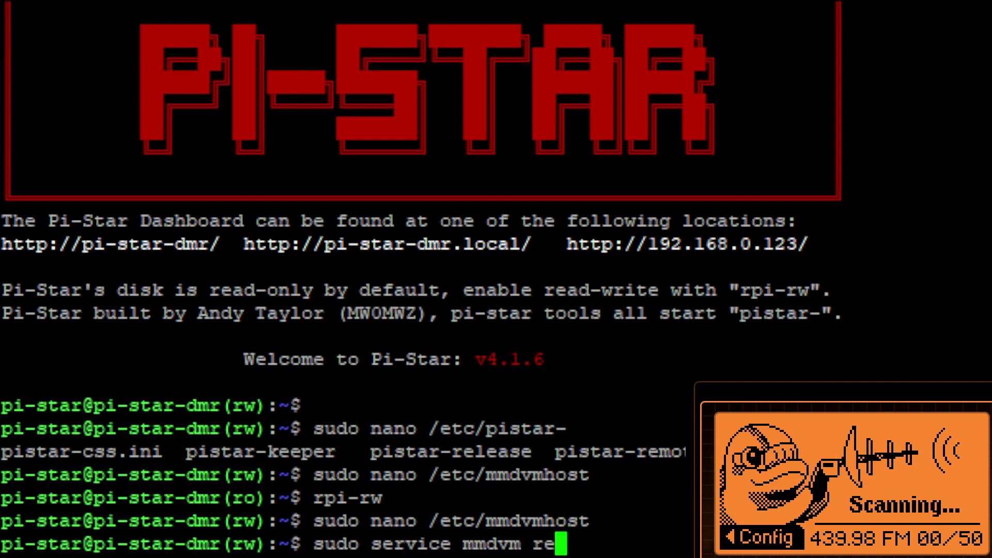
pyautogui.write('start')
pyautogui.press('Return')
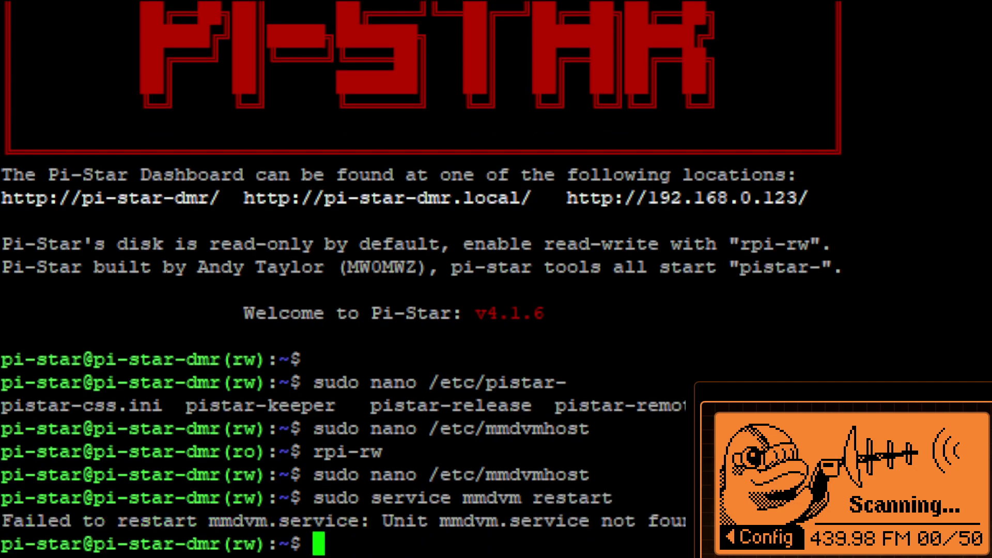
pyautogui.press('Up')
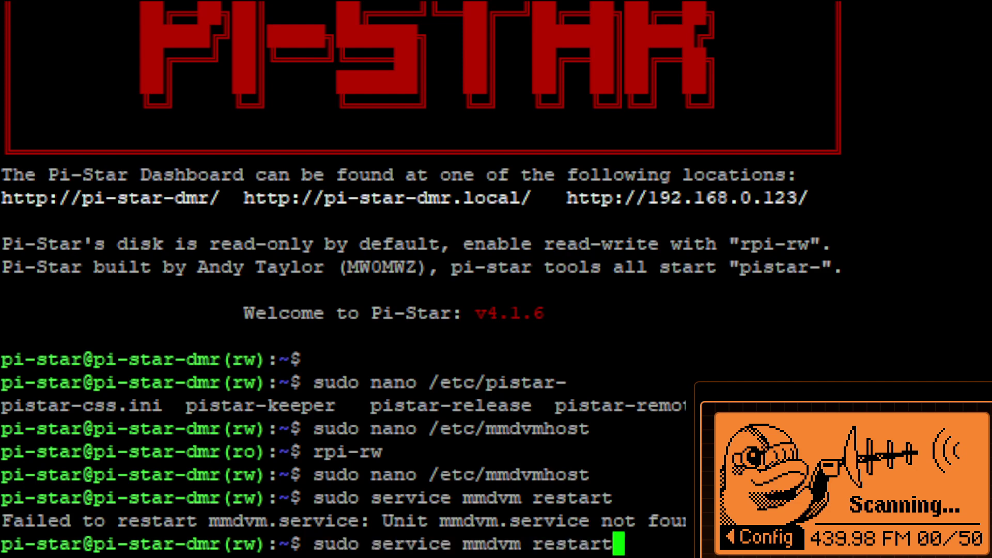
pyautogui.press('Left')
pyautogui.press('Left')
pyautogui.press('Left')
pyautogui.press('Left')
pyautogui.press('Left')
pyautogui.press('Left')
pyautogui.press('Left')
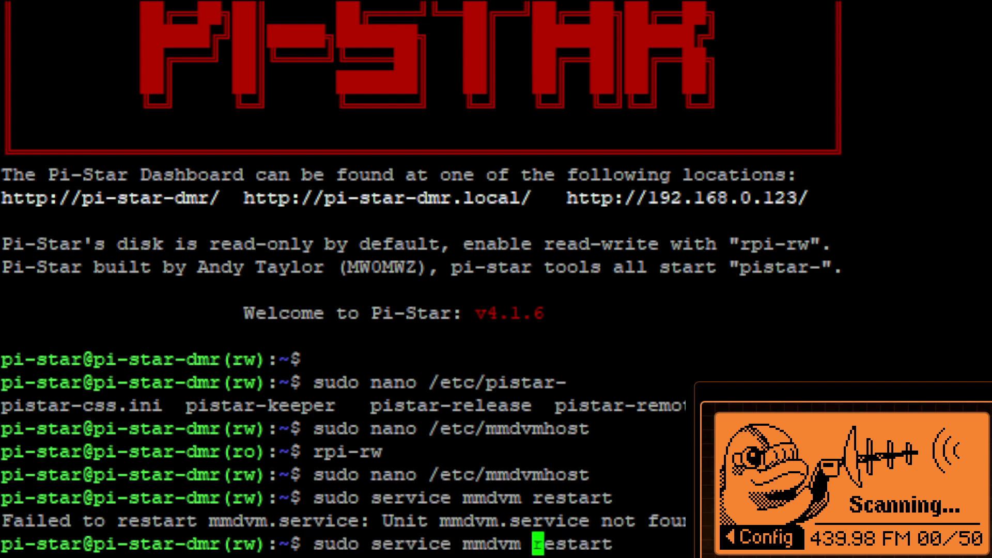
pyautogui.press('Left')
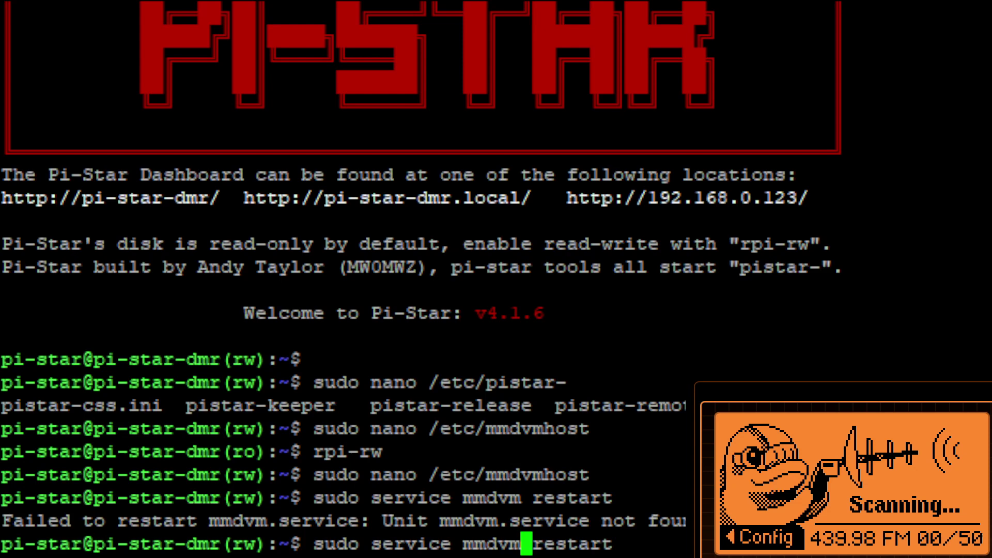
pyautogui.press('BackSpace')
pyautogui.press('BackSpace')
pyautogui.press('BackSpace')
pyautogui.press('BackSpace')
pyautogui.press('BackSpace')
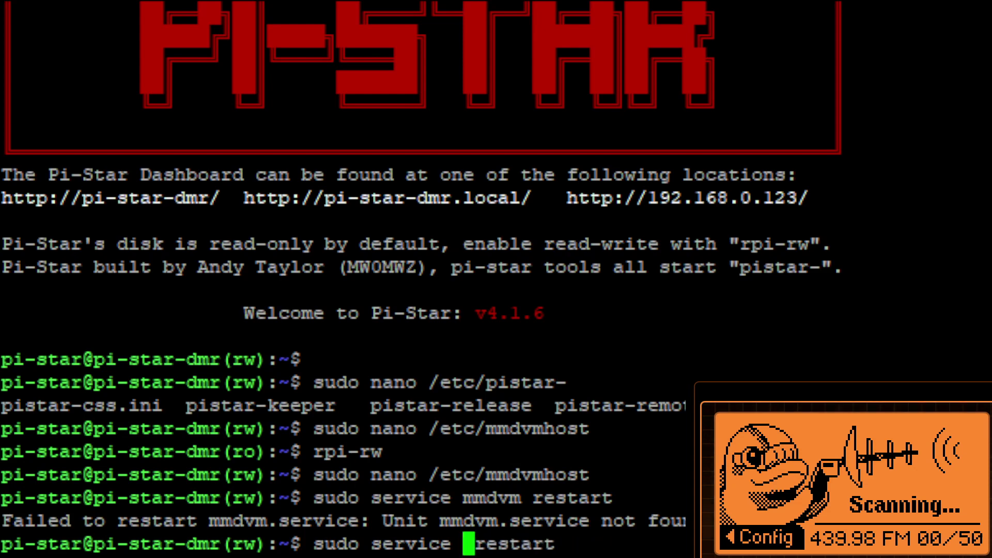
pyautogui.write('mmdvmhost')
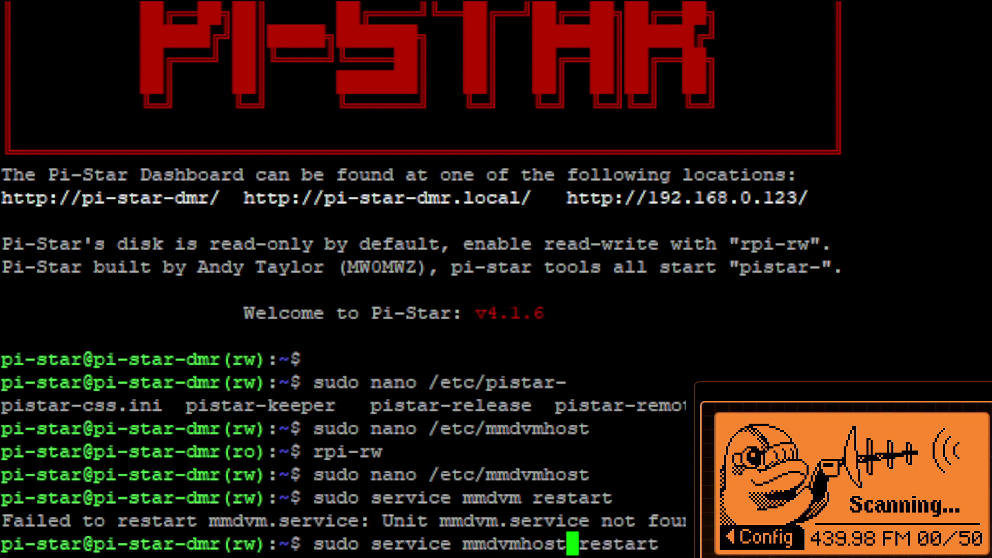
pyautogui.press('Return')
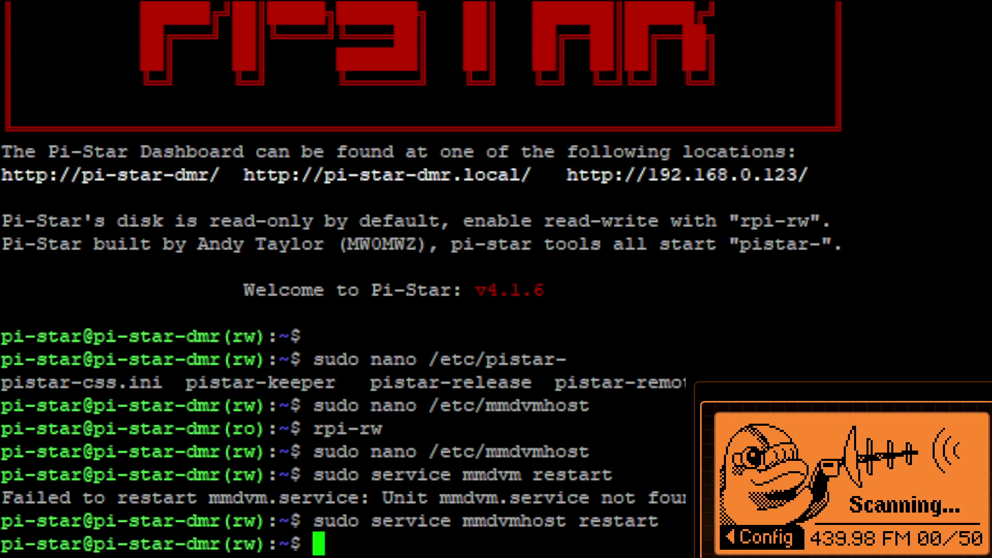
# Follow /var/log/pi-star/MMDVM-2023-01-01.log live with tail -f
pyautogui.write('cat')
pyautogui.press('BackSpace')
pyautogui.press('BackSpace')
pyautogui.press('BackSpace')
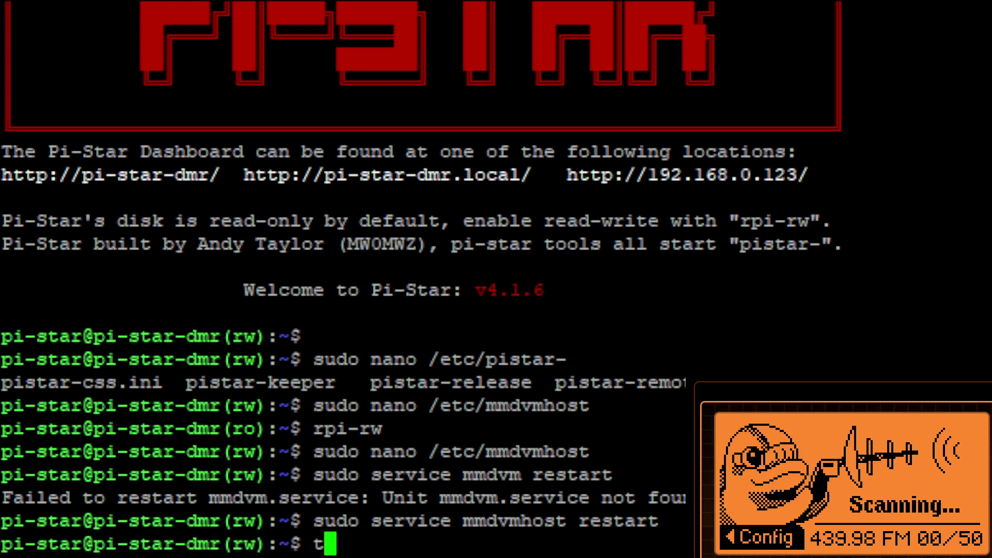
pyautogui.write('tail -f ')
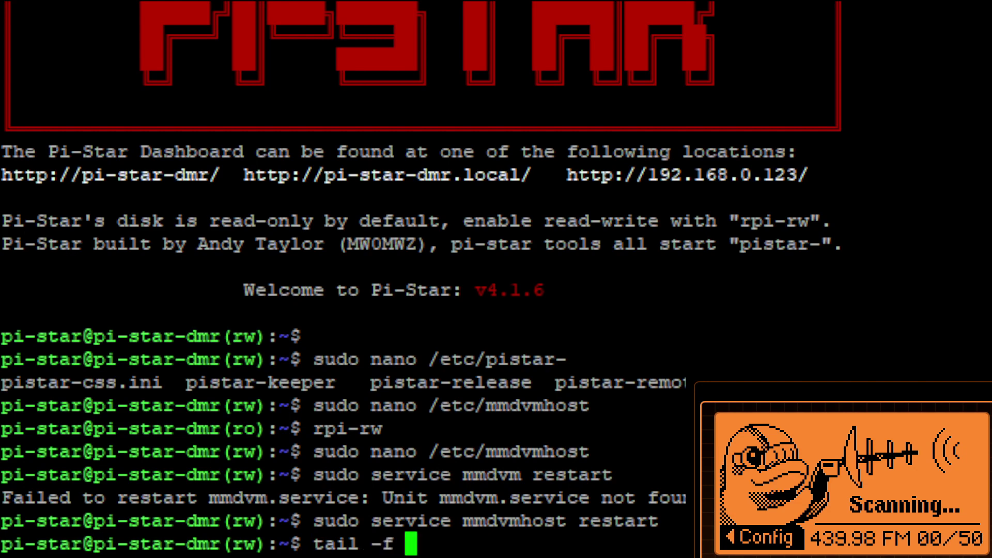
pyautogui.write('/')
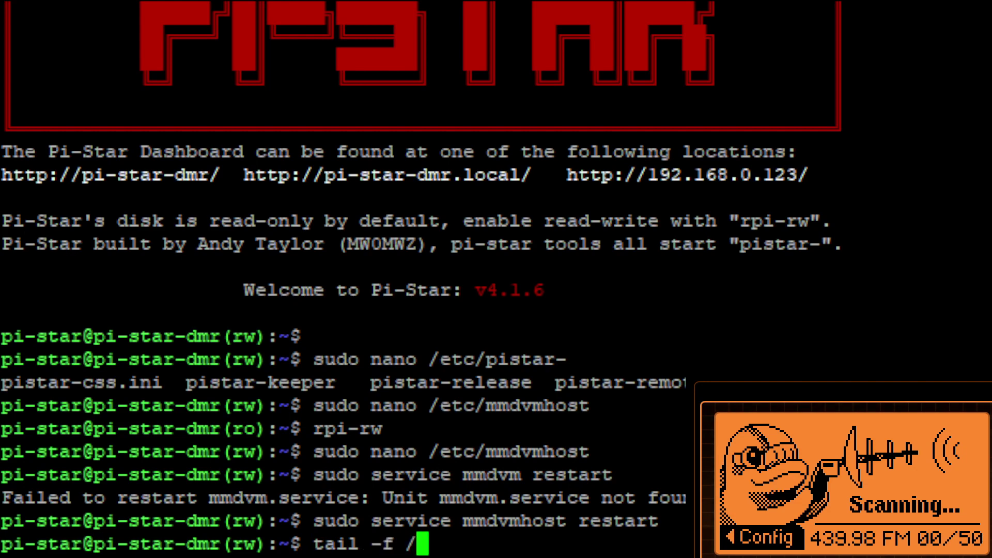
pyautogui.write('log/')
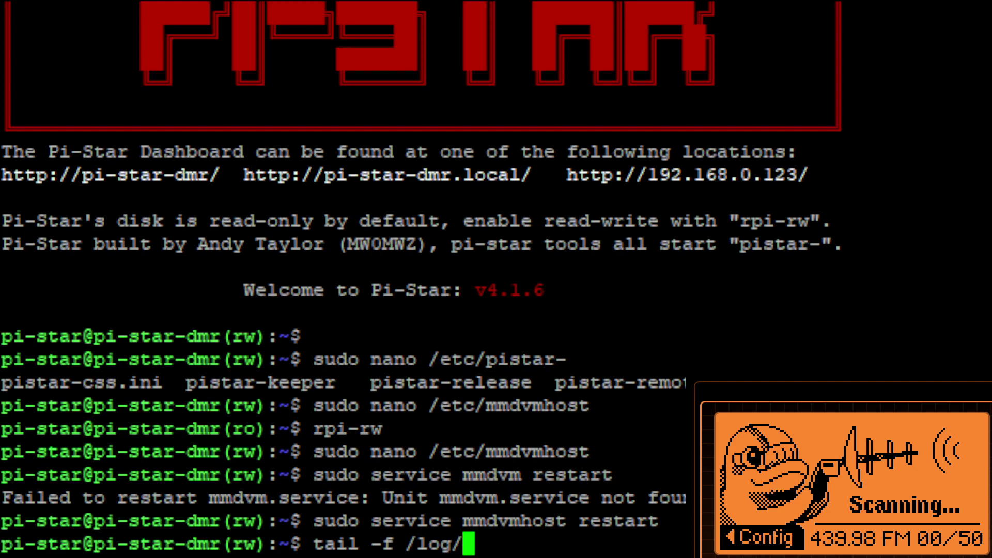
pyautogui.write('pi')
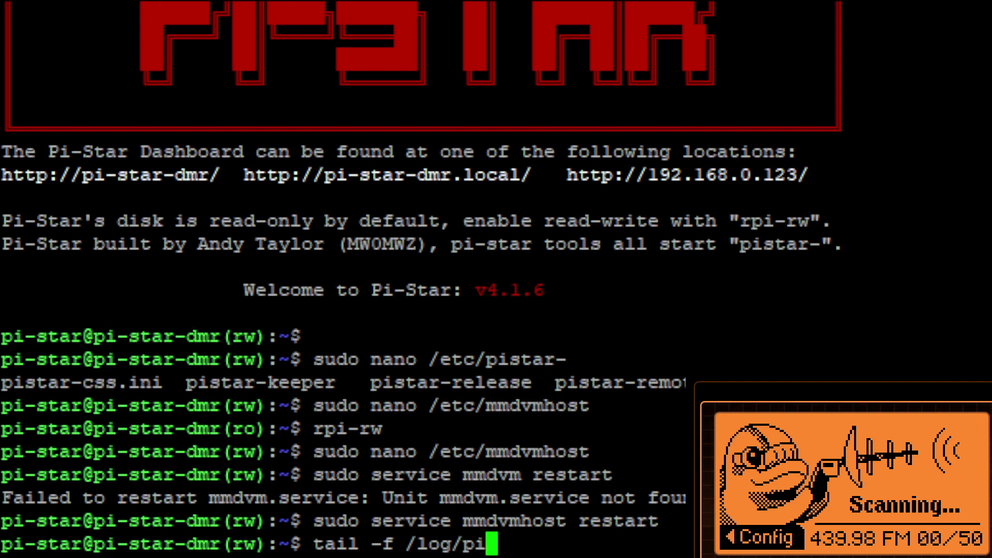
pyautogui.press('BackSpace')
pyautogui.press('BackSpace')
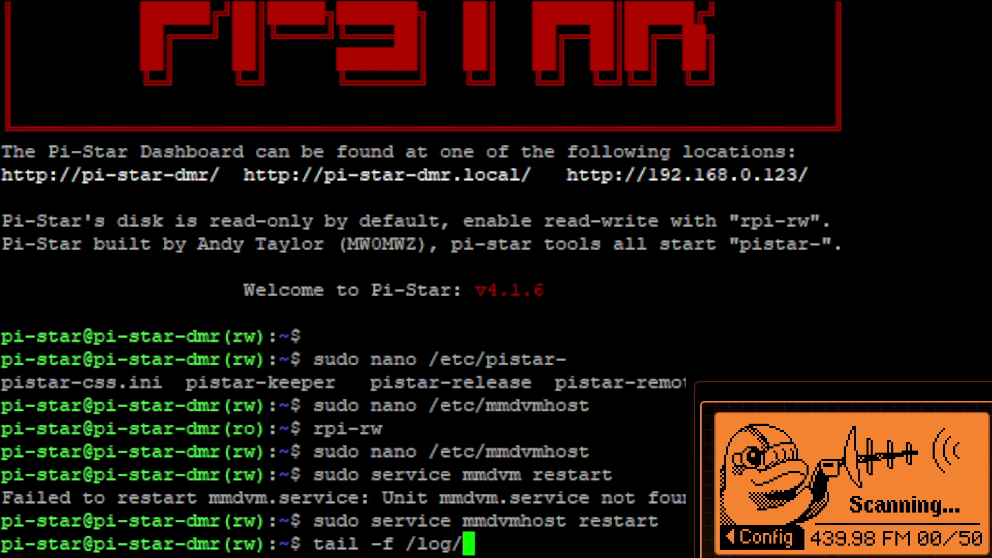
pyautogui.press('BackSpace')
pyautogui.press('BackSpace')
pyautogui.press('BackSpace')
pyautogui.press('BackSpace')
pyautogui.write('v')
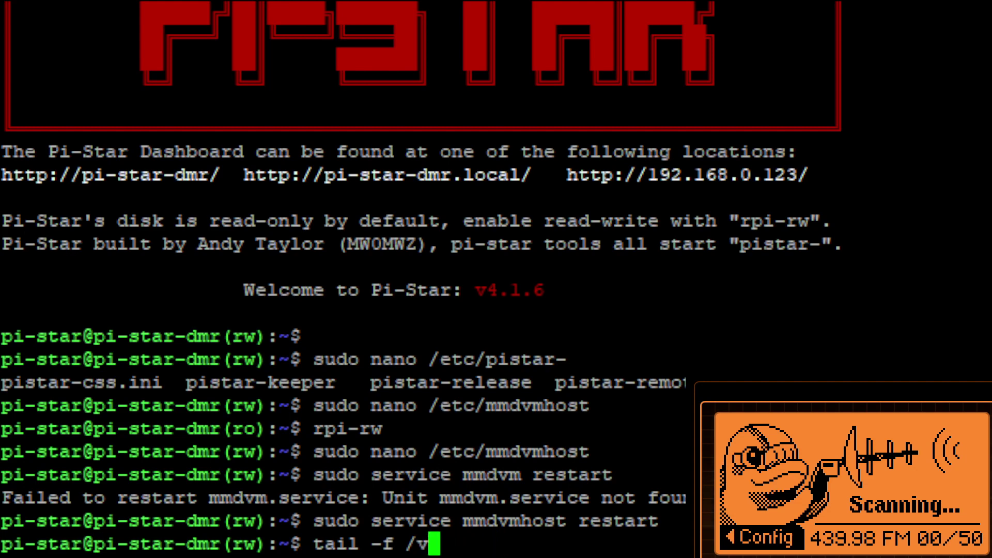
pyautogui.write('ar/log/')
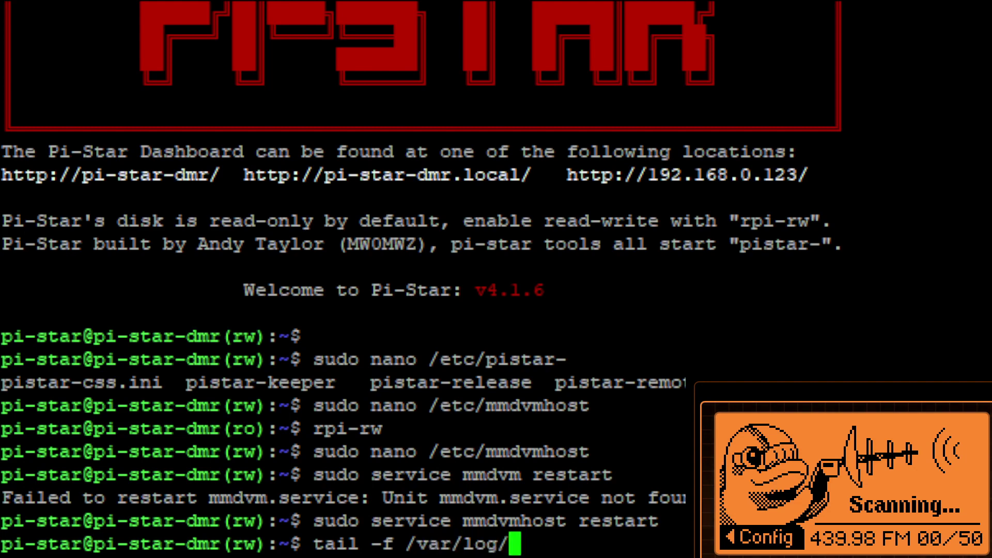
pyautogui.write('pi')
pyautogui.press('Tab')
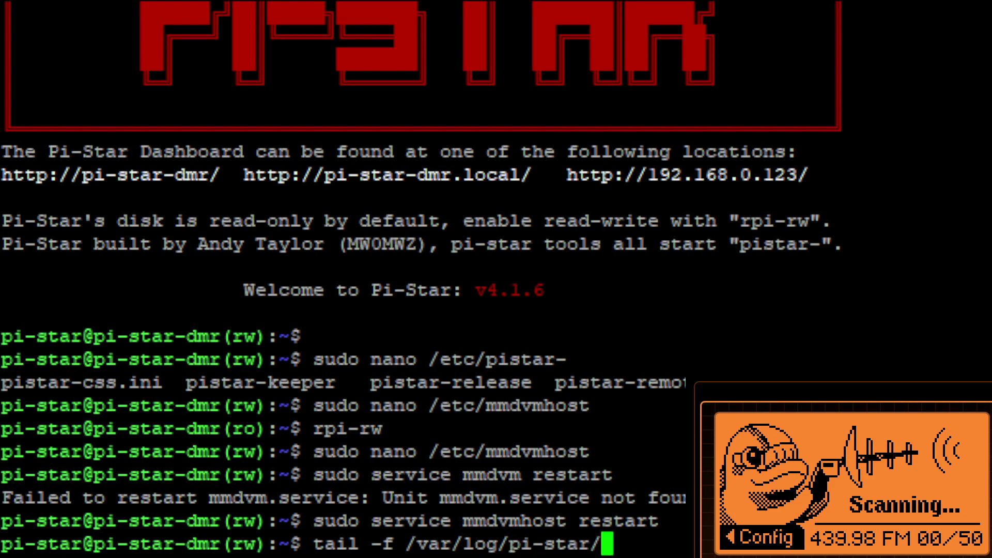
pyautogui.write('MMD')
pyautogui.press('Tab')
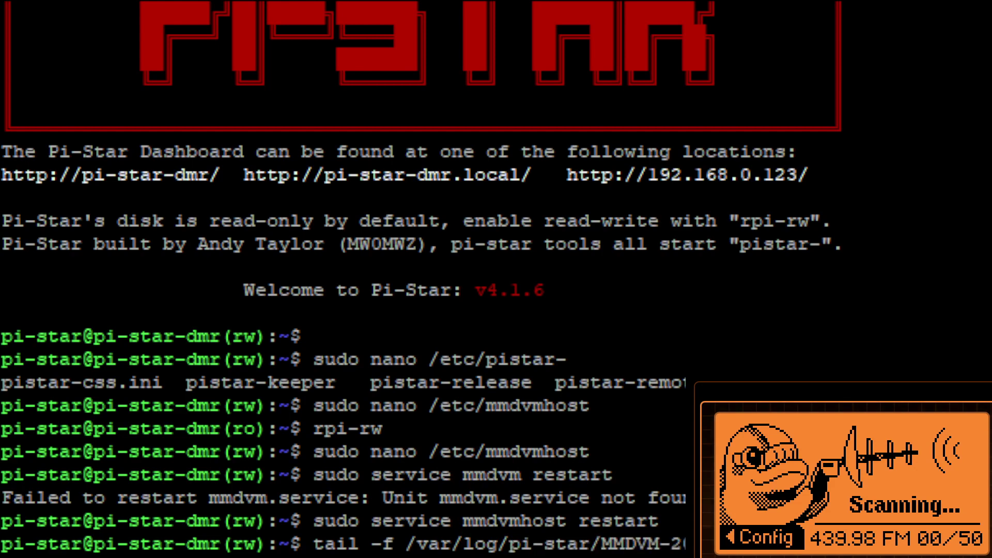
pyautogui.press('Return')
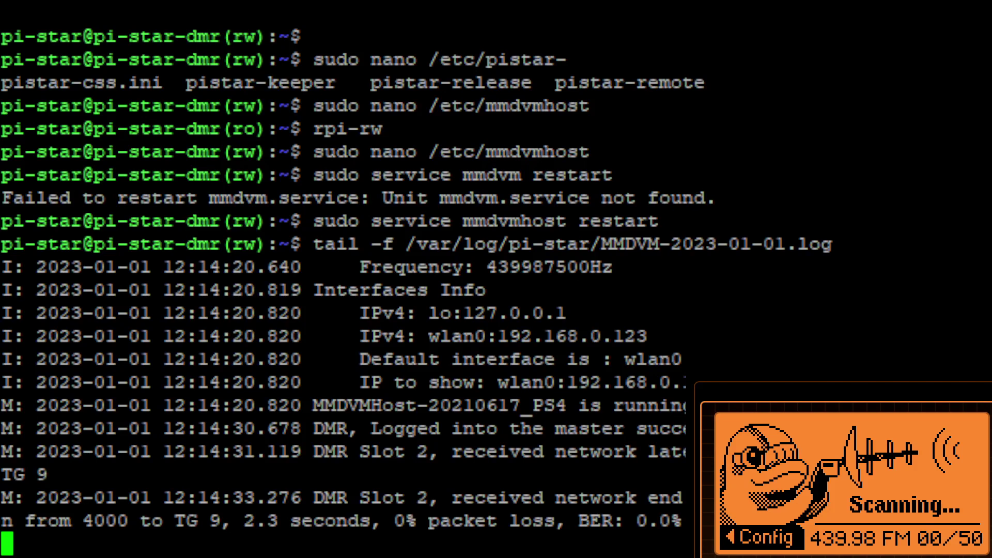
# Stop the live tail and print the whole MMDVM log with cat instead
pyautogui.hotkey('ctrl', 'c')
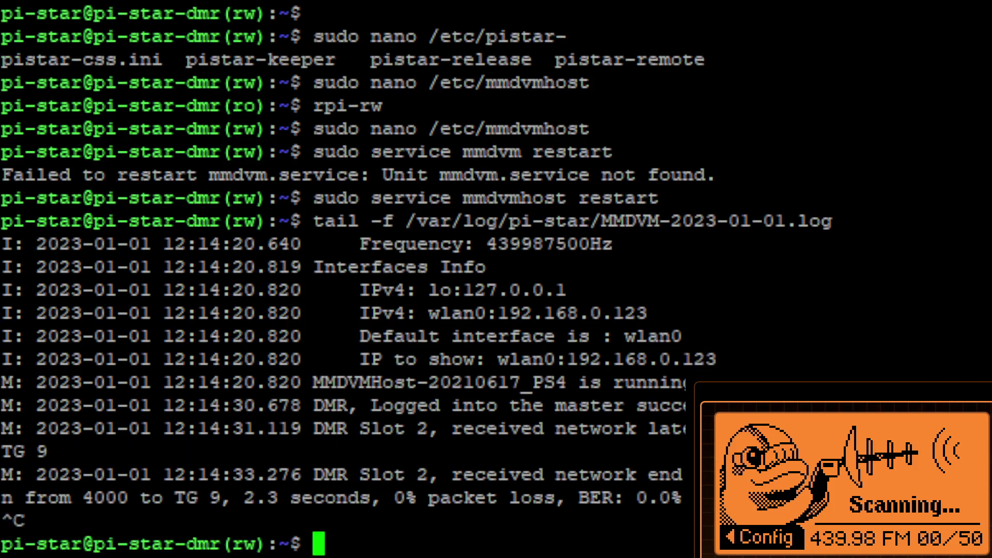
pyautogui.press('Up')
pyautogui.press('Home')
pyautogui.press('Delete')
pyautogui.press('Delete')
pyautogui.press('Delete')
pyautogui.press('Delete')
pyautogui.press('Delete')
pyautogui.press('Delete')
pyautogui.press('Delete')
pyautogui.press('Delete')
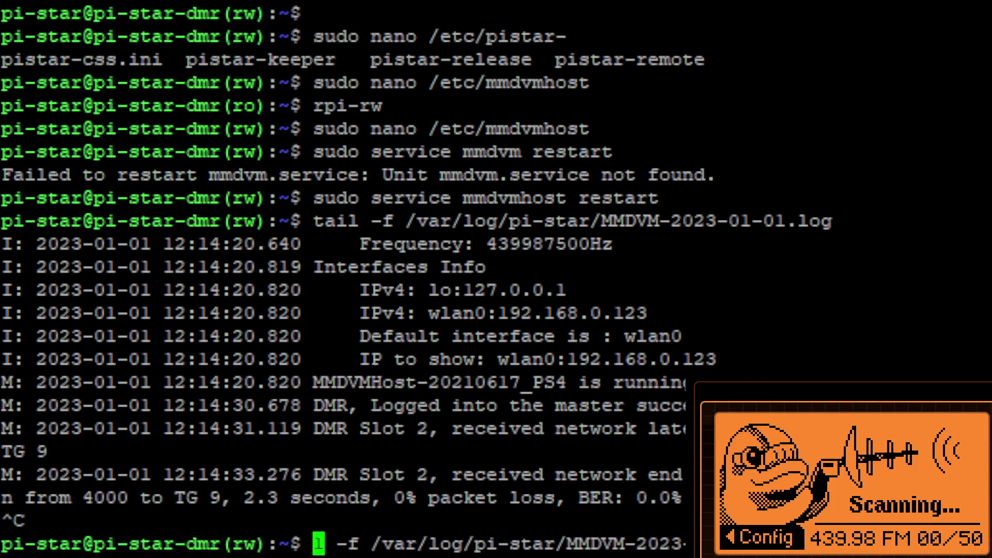
pyautogui.write('cat')
pyautogui.press('Return')
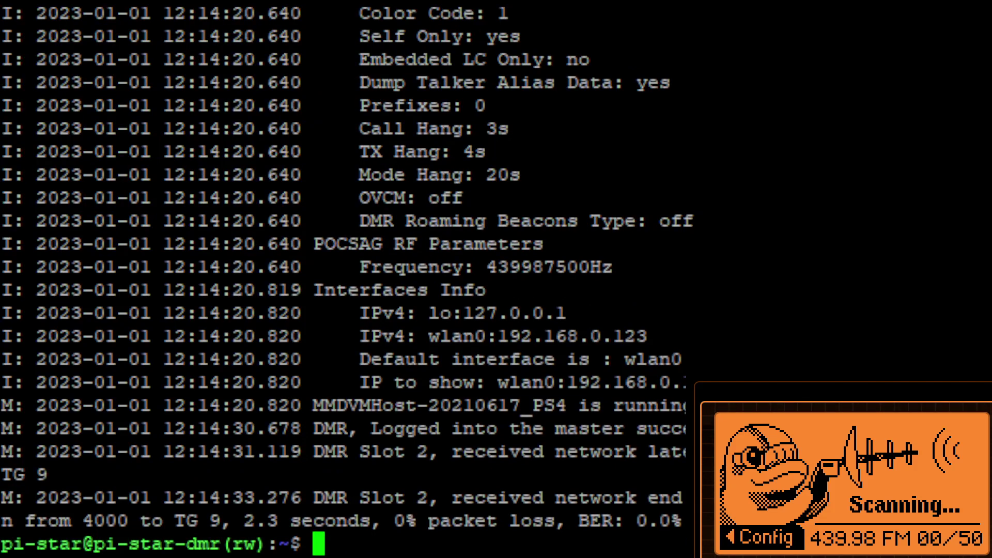
# Scroll through the log to confirm POCSAG is enabled at 439987500Hz
pyautogui.scroll(15, 758, 125)
pyautogui.scroll(10, 758, 126)
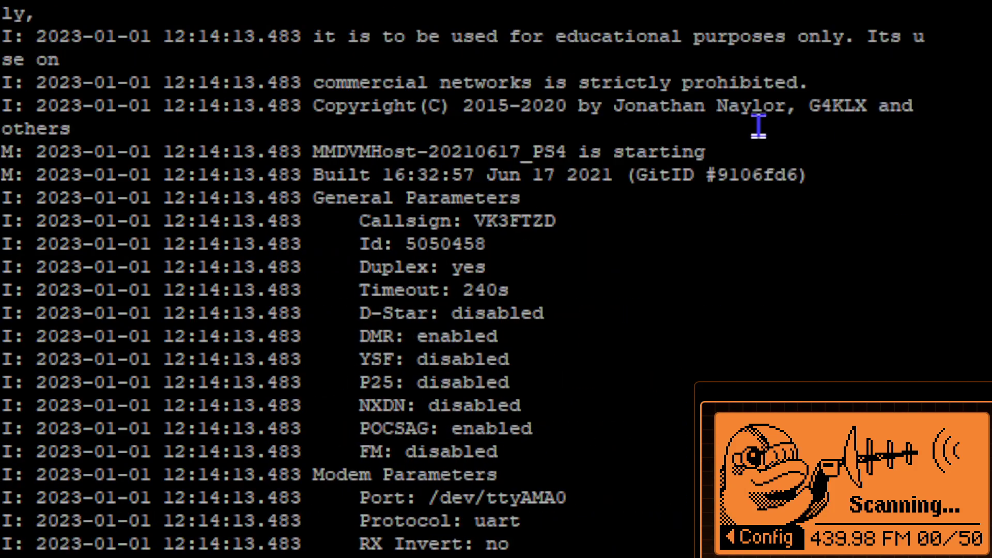
pyautogui.scroll(-8, 758, 126)
pyautogui.scroll(4, 758, 126)
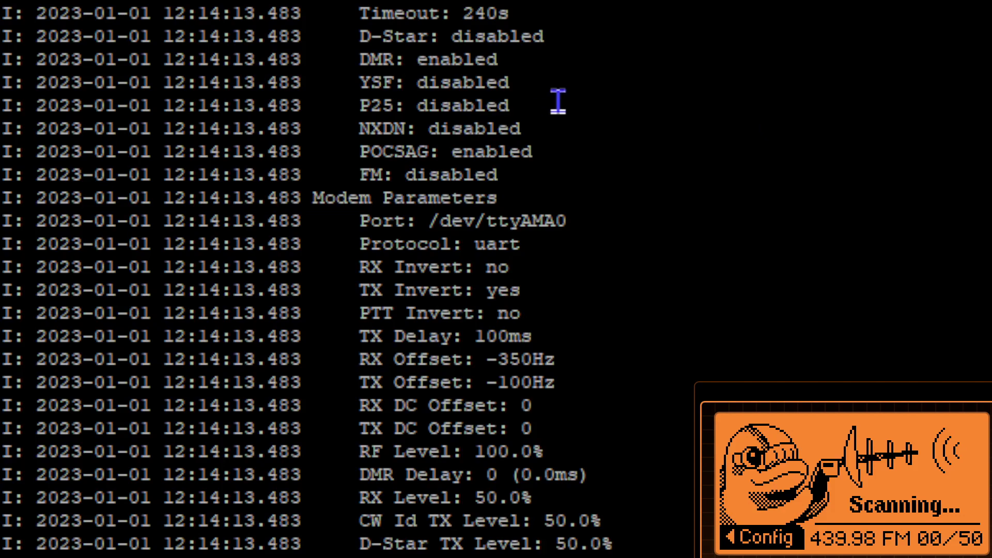
pyautogui.scroll(-8, 544, 203)
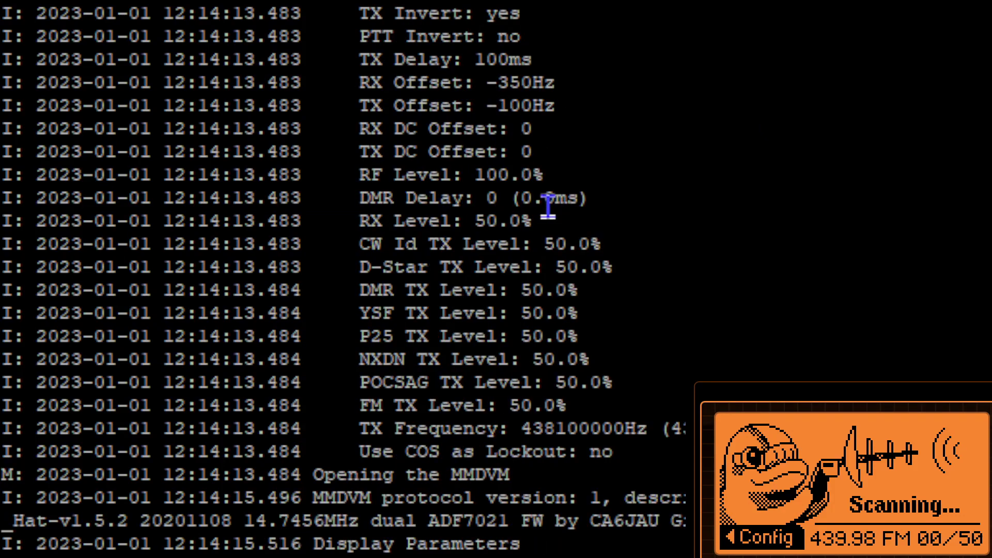
pyautogui.scroll(-12, 670, 333)
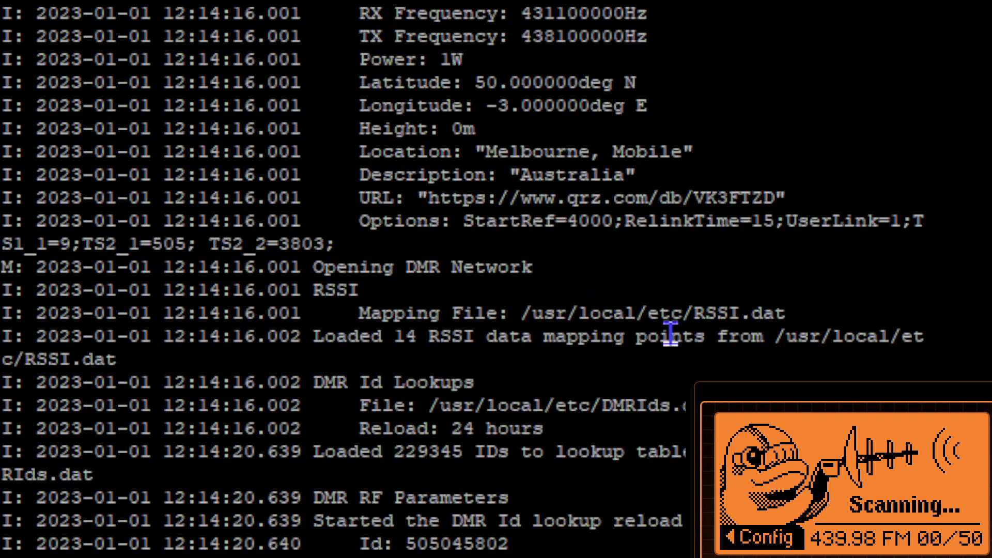
pyautogui.scroll(-4, 670, 333)
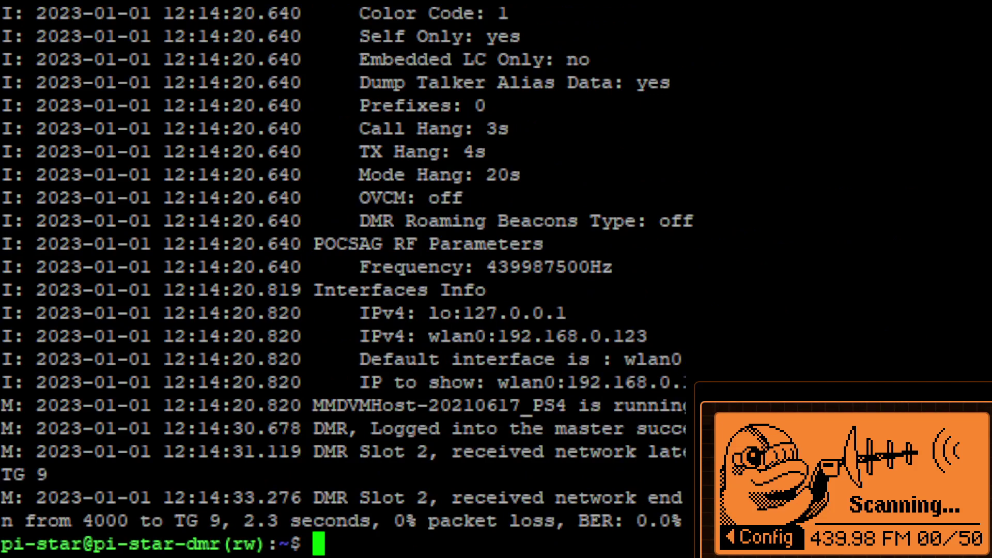
# Search for RemoteCommand with locate and list the services matching mmdvmhost
pyautogui.write('locate ')
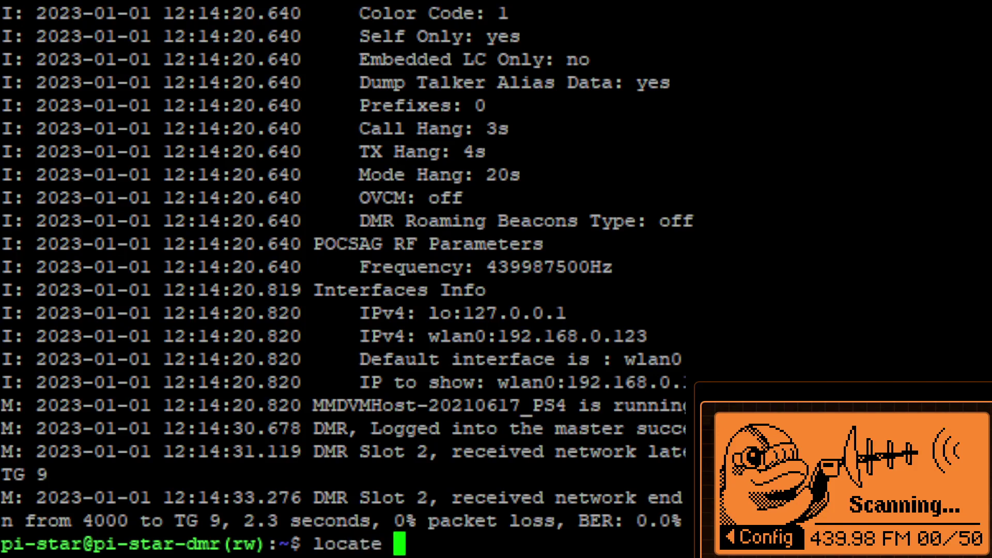
pyautogui.write('remotecommand')
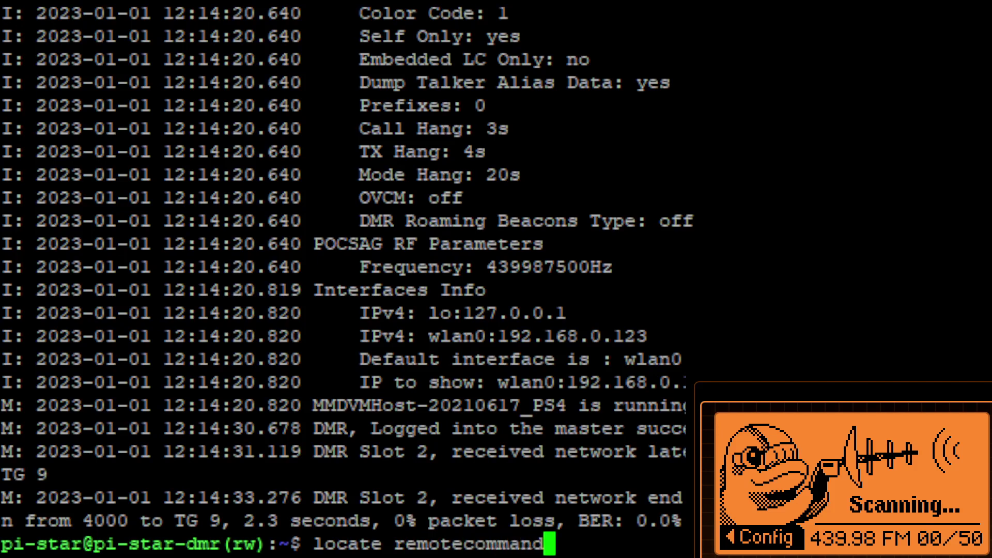
pyautogui.press('Return')
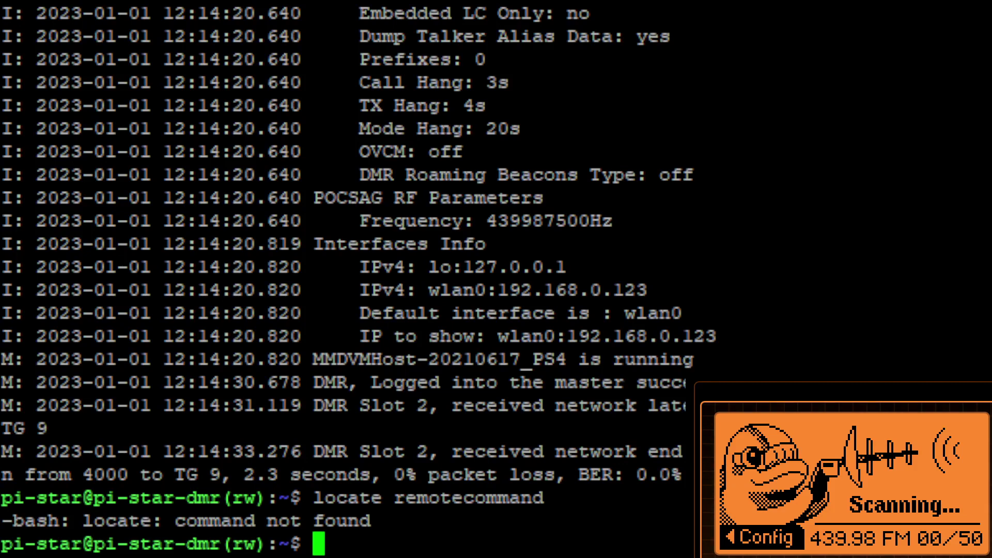
pyautogui.write('mmdvmhost')
pyautogui.press('Tab')
pyautogui.press('Tab')
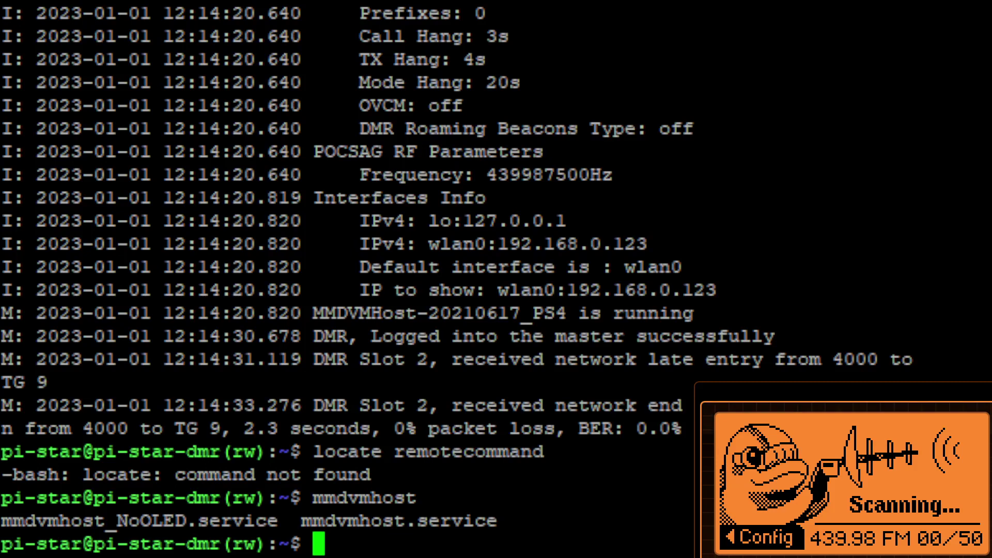
# Reopen /etc/mmdvmhost with sudo nano and exit when it proves read-only
pyautogui.press('Up')
pyautogui.press('Up')
pyautogui.press('Up')
pyautogui.press('Up')
pyautogui.press('Up')
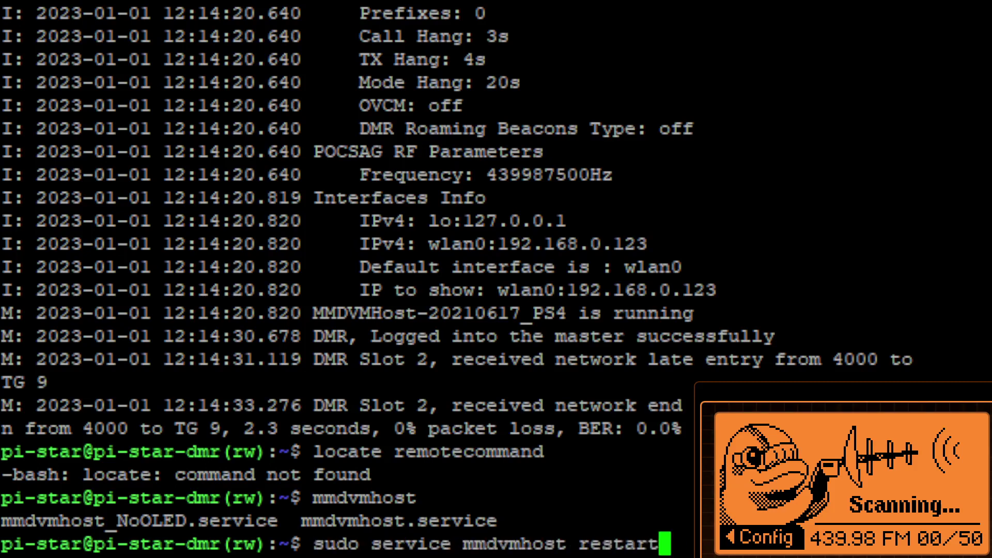
pyautogui.press('Return')
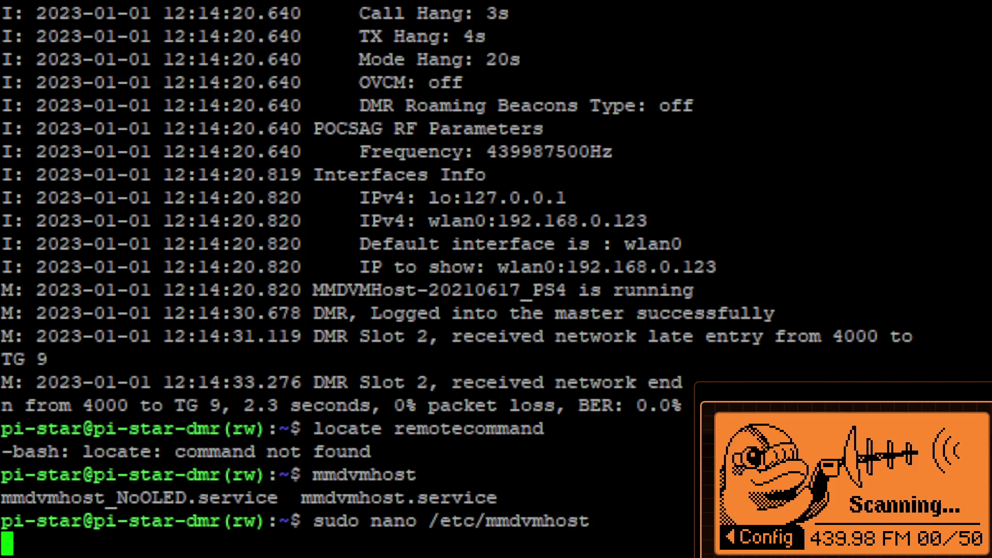
pyautogui.hotkey('ctrl', 'x')
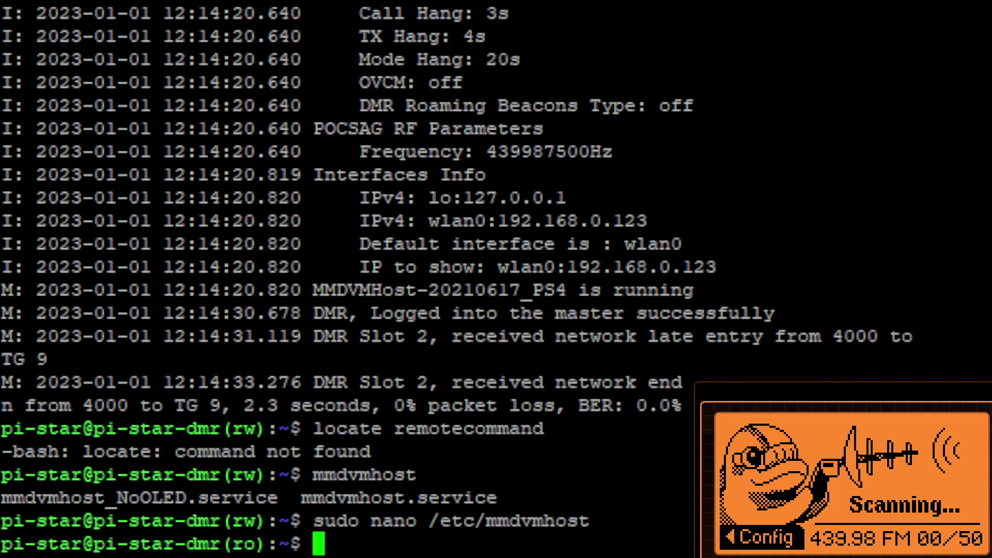
# Make the filesystem writable with rpi-rw and reopen /etc/mmdvmhost in nano
pyautogui.write('rpi')
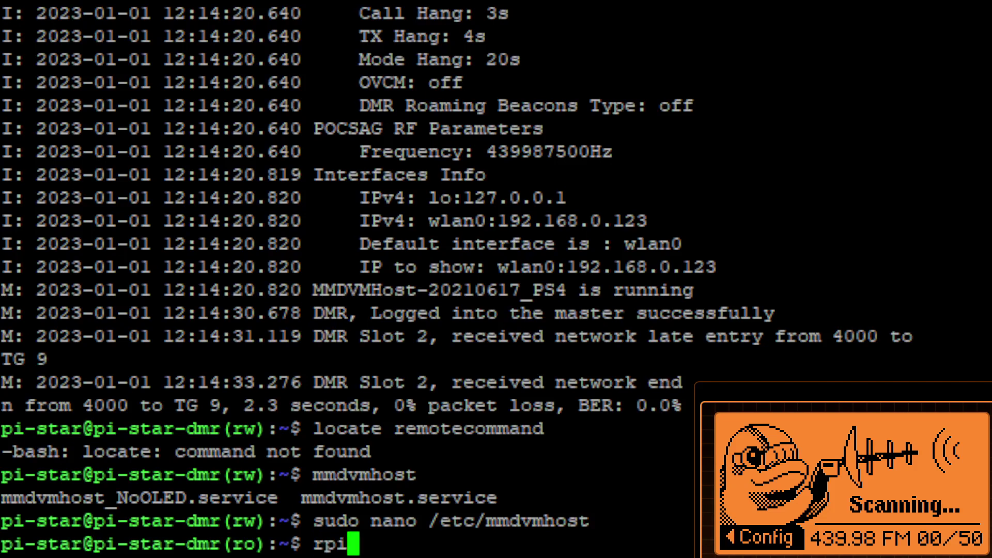
pyautogui.write('-rw')
pyautogui.press('Return')
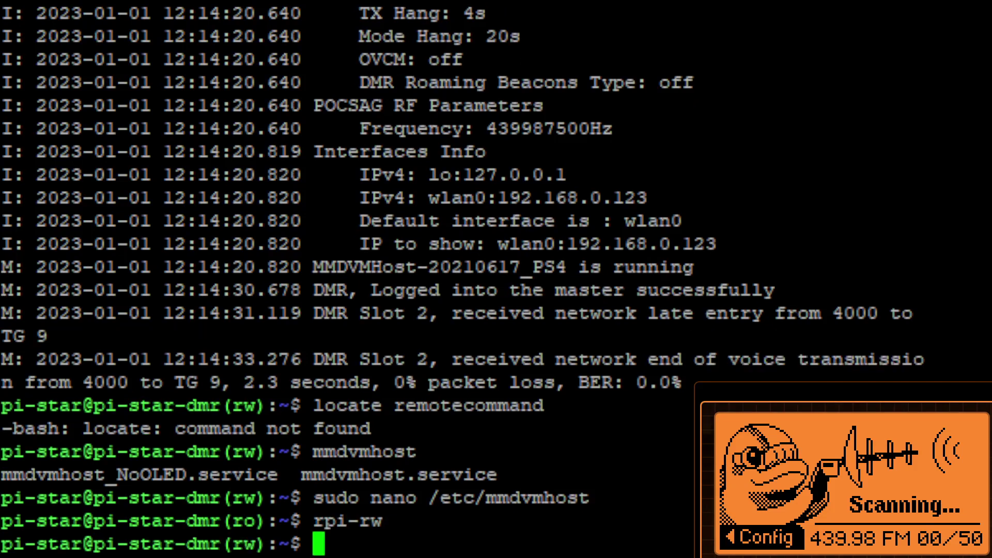
pyautogui.press('Up')
pyautogui.press('Up')
pyautogui.press('Return')
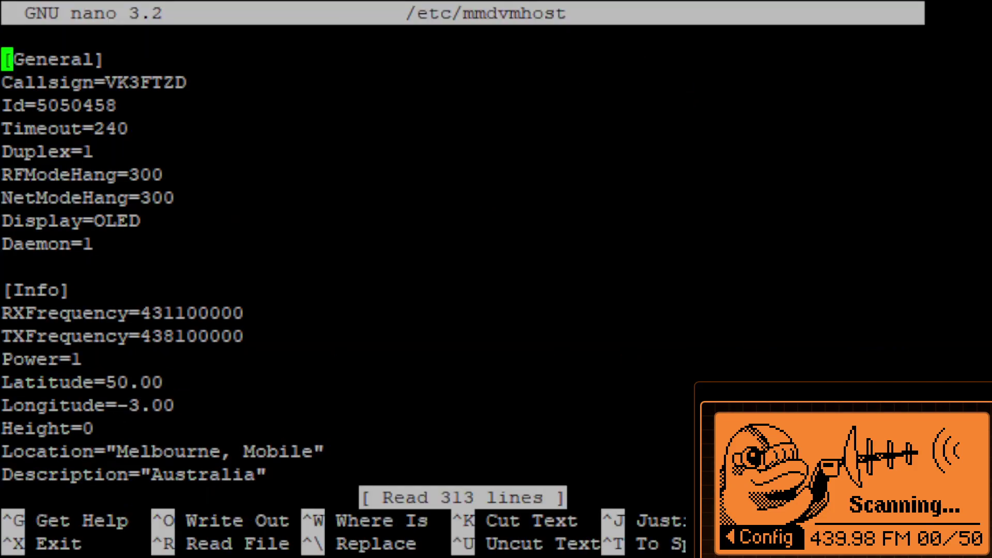
# Change the [Remote Control] Enable setting from 0 to 1
pyautogui.press('pagedown')
pyautogui.press('pagedown')
pyautogui.press('pagedown')
pyautogui.press('pagedown')
pyautogui.press('pagedown')
pyautogui.press('pagedown')
pyautogui.press('pagedown')
pyautogui.press('pagedown')
pyautogui.press('pagedown')
pyautogui.press('pagedown')
pyautogui.press('pagedown')
pyautogui.press('pagedown')
pyautogui.press('pagedown')
pyautogui.press('pagedown')
pyautogui.press('pagedown')
pyautogui.press('pagedown')
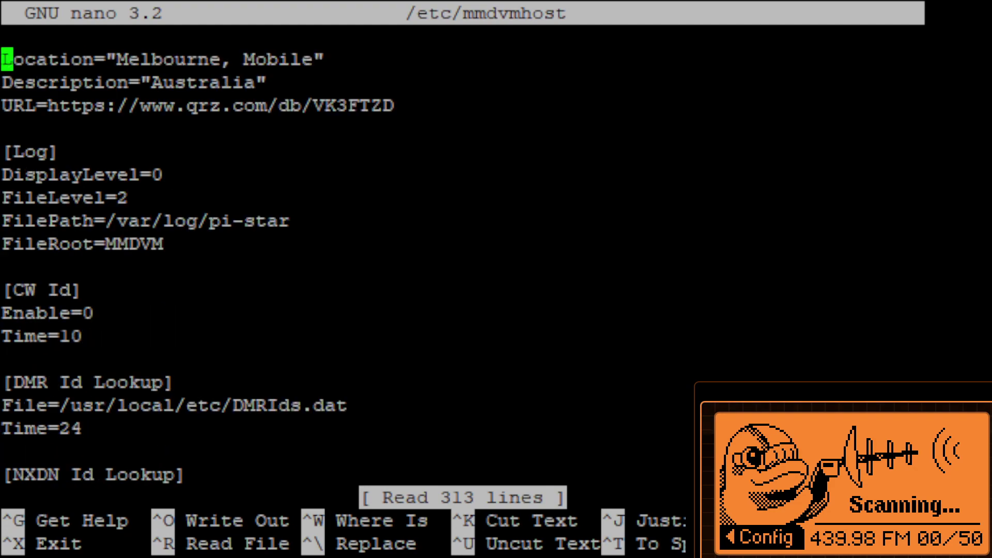
pyautogui.press('Up')
pyautogui.press('Up')
pyautogui.press('Up')
pyautogui.press('Up')
pyautogui.press('Up')
pyautogui.press('Up')
pyautogui.press('Up')
pyautogui.press('Up')
pyautogui.press('Up')
pyautogui.press('Up')
pyautogui.press('Up')
pyautogui.press('Up')
pyautogui.press('Up')
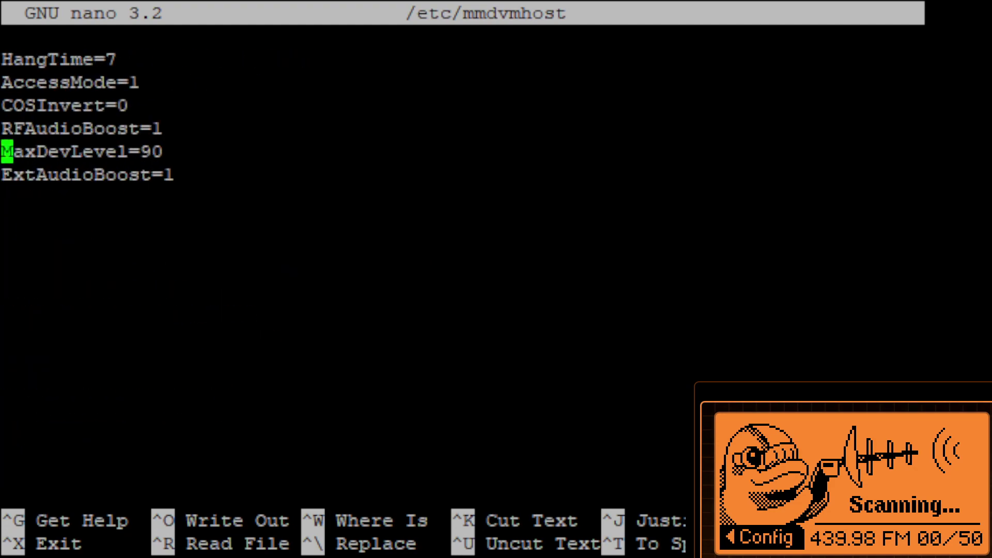
pyautogui.press('Up')
pyautogui.press('Up')
pyautogui.press('Up')
pyautogui.press('Up')
pyautogui.press('Up')
pyautogui.press('Up')
pyautogui.press('Up')
pyautogui.press('Up')
pyautogui.press('Up')
pyautogui.press('Up')
pyautogui.press('Up')
pyautogui.press('Up')
pyautogui.press('Up')
pyautogui.press('Up')
pyautogui.press('Up')
pyautogui.press('Up')
pyautogui.press('Up')
pyautogui.press('Up')
pyautogui.press('Up')
pyautogui.press('Up')
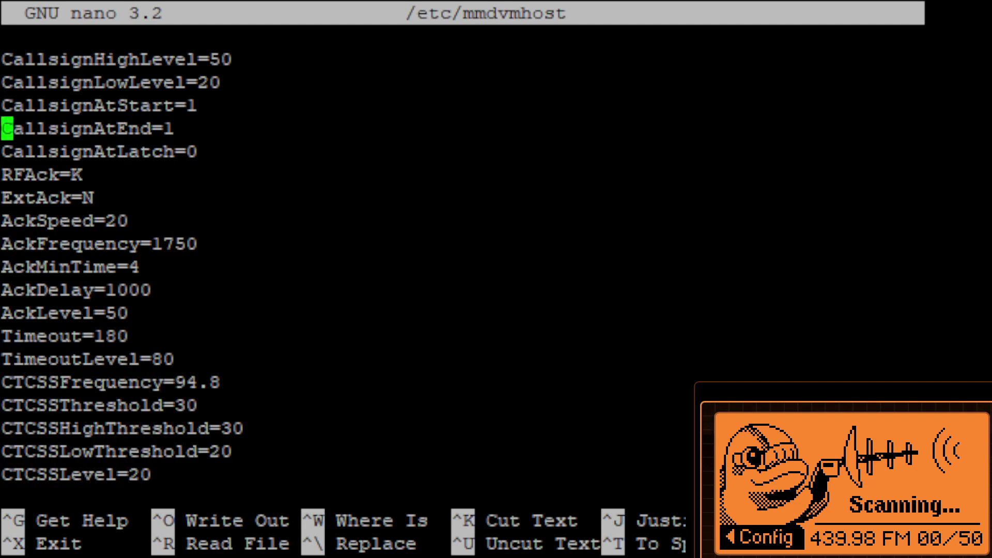
pyautogui.press('Up')
pyautogui.press('Up')
pyautogui.press('Up')
pyautogui.press('Up')
pyautogui.press('Up')
pyautogui.press('Up')
pyautogui.press('Up')
pyautogui.press('Up')
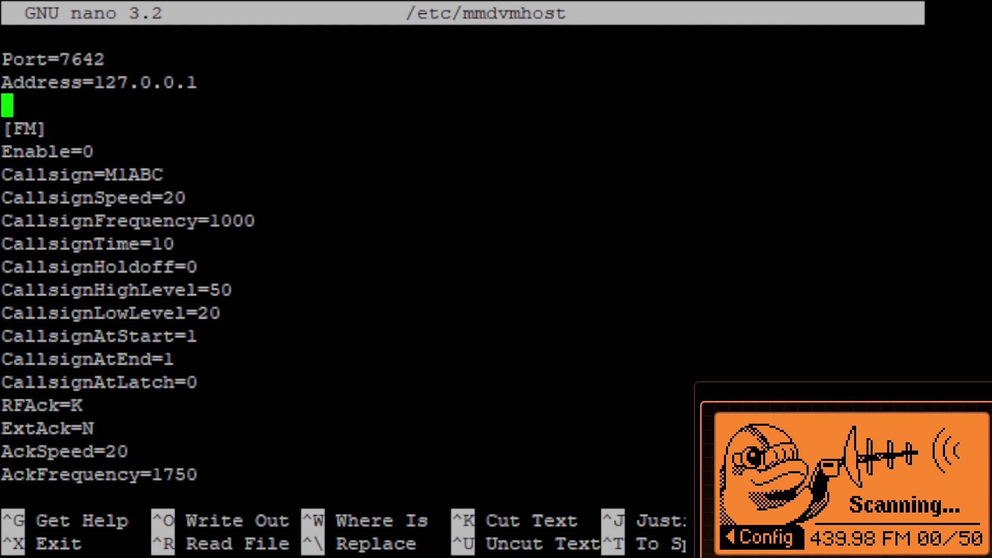
pyautogui.press('Down')
pyautogui.press('Down')
pyautogui.press('Down')
pyautogui.press('Down')
pyautogui.press('End')
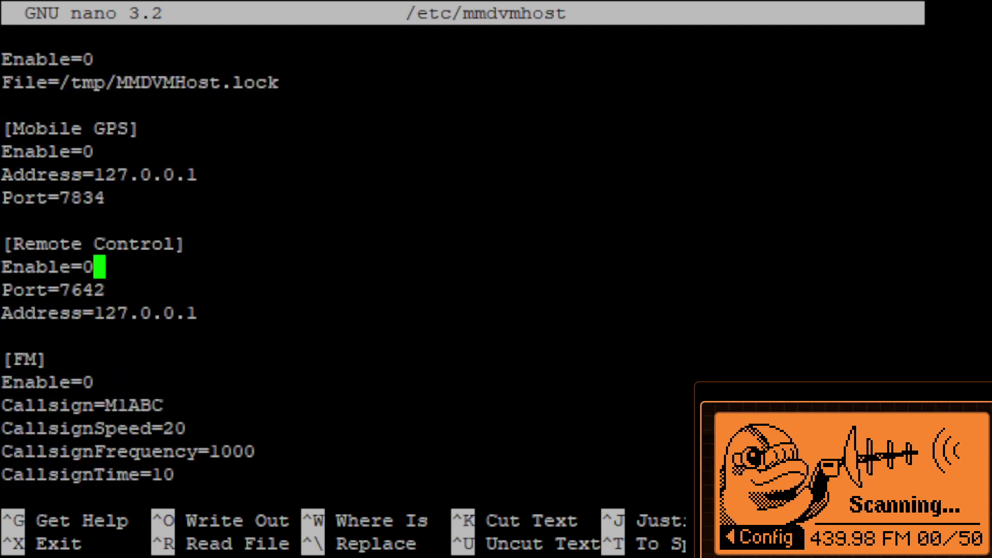
pyautogui.press('BackSpace')
pyautogui.write('1')
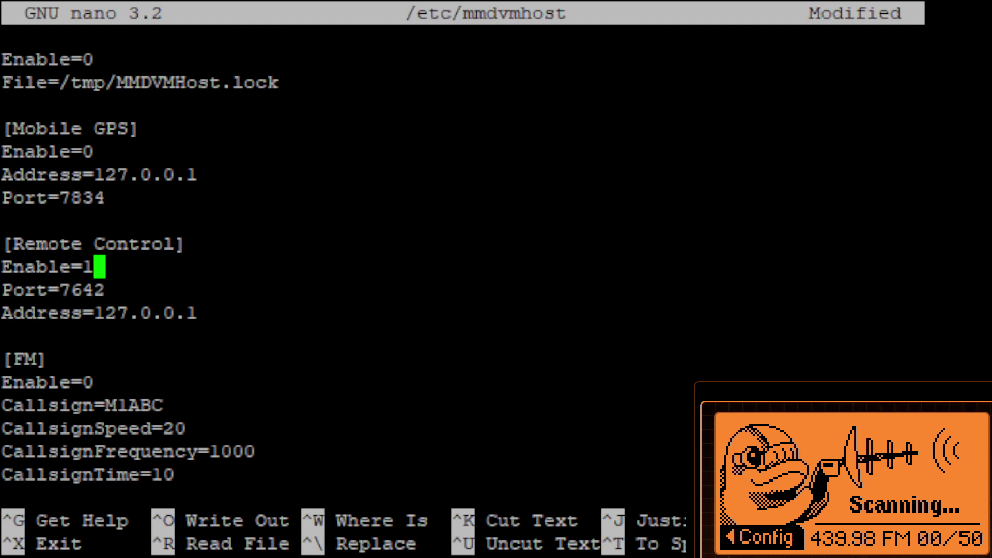
# Save the modified config and exit nano back to the shell
pyautogui.hotkey('ctrl', 'x')
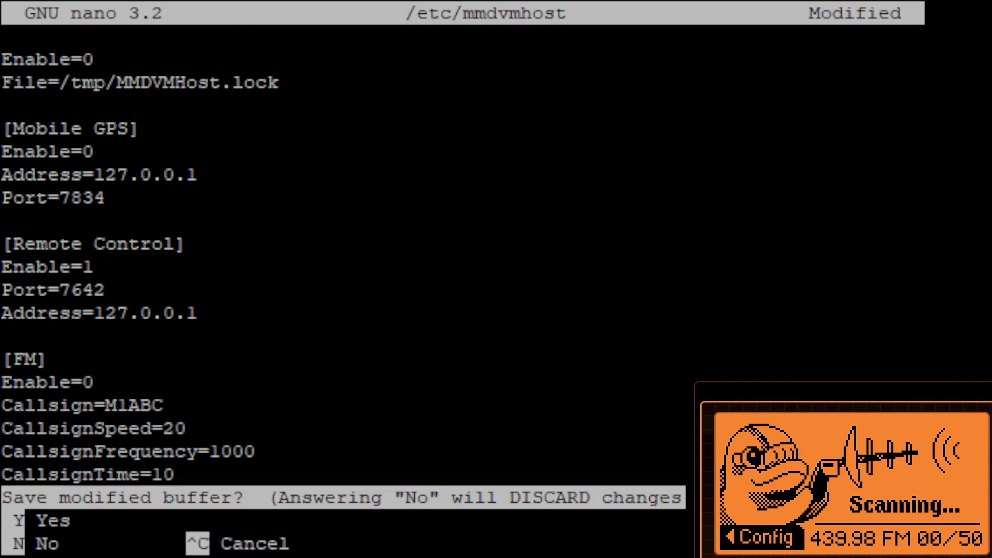
pyautogui.press('y')
pyautogui.press('Return')
pyautogui.press('Up')
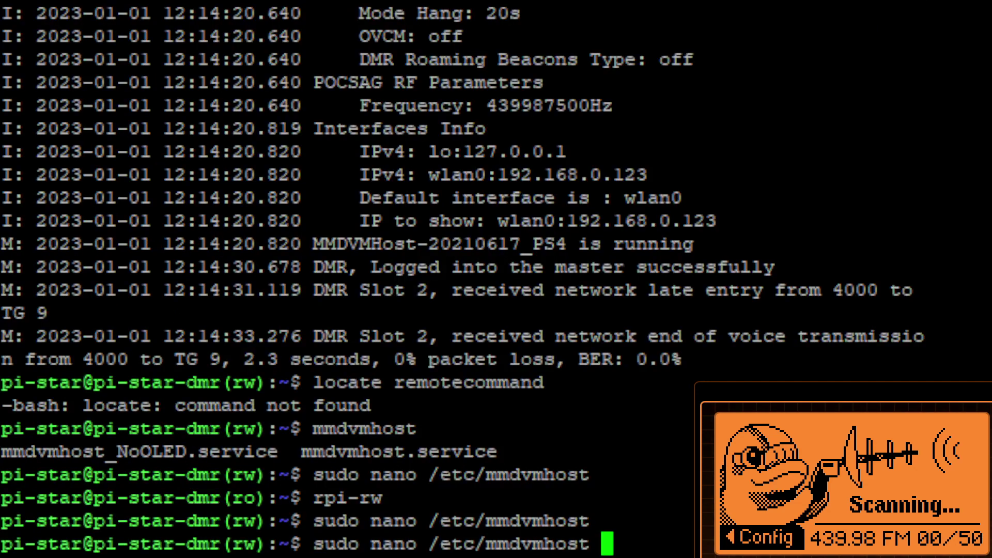
# Restart the mmdvmhost service again from the command history
pyautogui.press('Up')
pyautogui.press('Up')
pyautogui.press('Up')
pyautogui.press('Up')
pyautogui.press('Up')
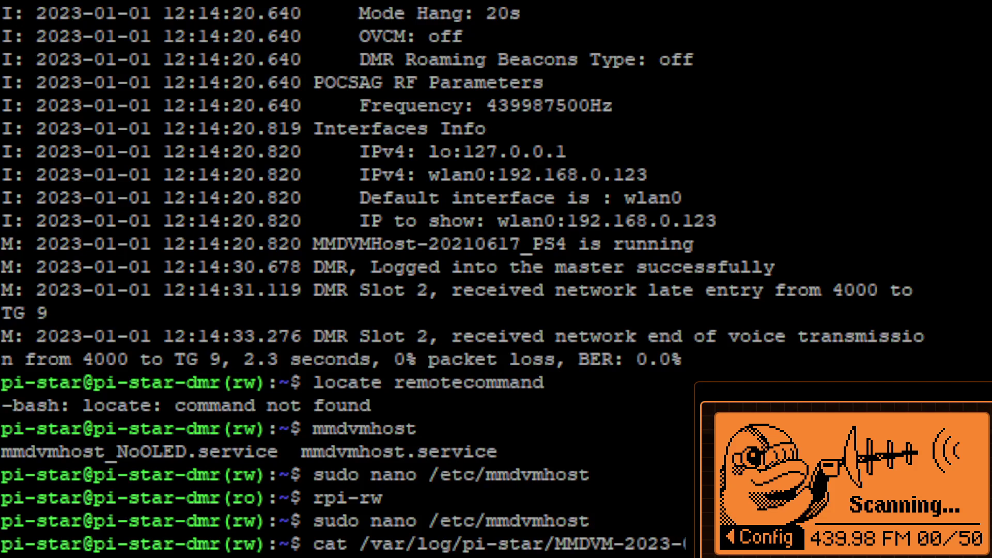
pyautogui.press('Up')
pyautogui.press('Down')
pyautogui.press('Up')
pyautogui.press('Up')
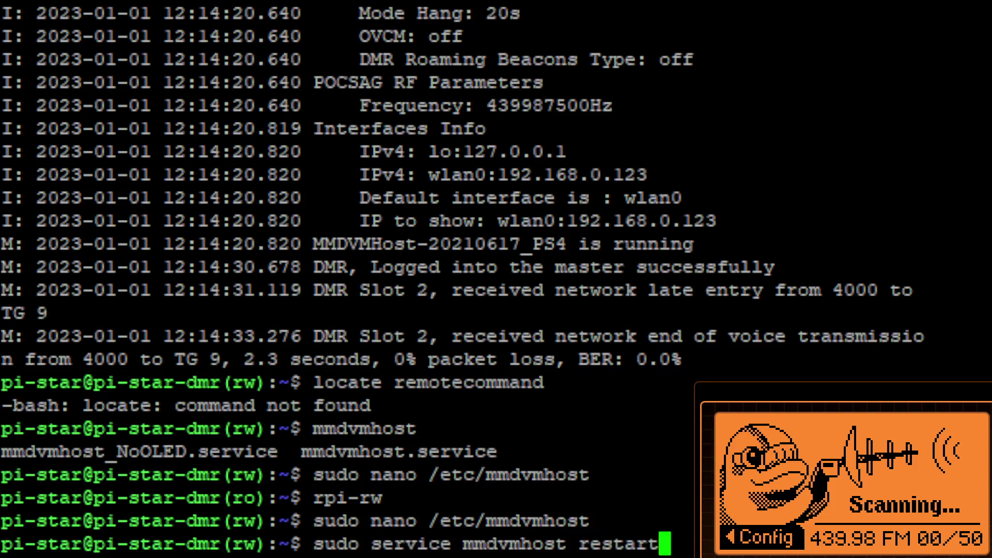
pyautogui.press('Return')
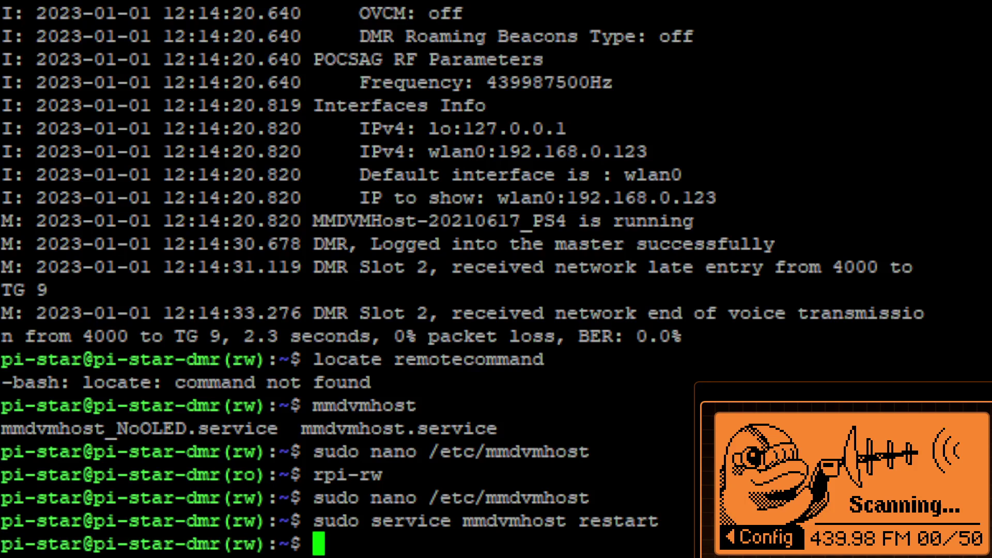
# Send a RemoteCommand 'Hello World' page to the pager's RIC on port 7642
pyautogui.press('shift+Insert')
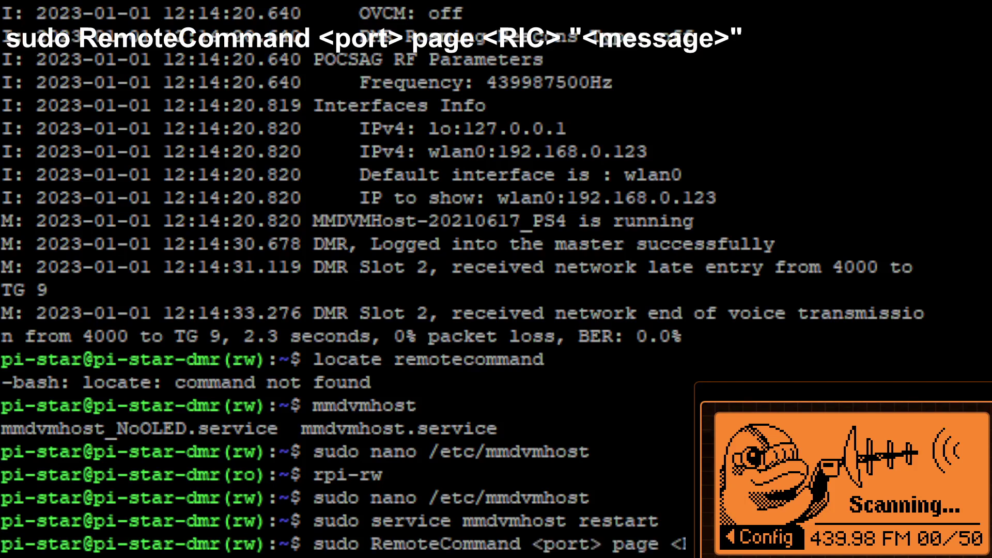
pyautogui.press('Left')
pyautogui.press('Left')
pyautogui.press('Left')
pyautogui.press('Left')
pyautogui.press('Left')
pyautogui.press('Left')
pyautogui.press('Left')
pyautogui.press('Left')
pyautogui.press('Left')
pyautogui.press('Left')
pyautogui.press('Left')
pyautogui.press('Left')
pyautogui.press('Left')
pyautogui.press('Left')
pyautogui.press('Left')
pyautogui.press('Left')
pyautogui.press('Left')
pyautogui.press('Left')
pyautogui.press('Left')
pyautogui.press('Left')
pyautogui.press('Left')
pyautogui.press('Left')
pyautogui.press('Left')
pyautogui.press('BackSpace')
pyautogui.press('BackSpace')
pyautogui.press('BackSpace')
pyautogui.press('BackSpace')
pyautogui.press('BackSpace')
pyautogui.press('BackSpace')
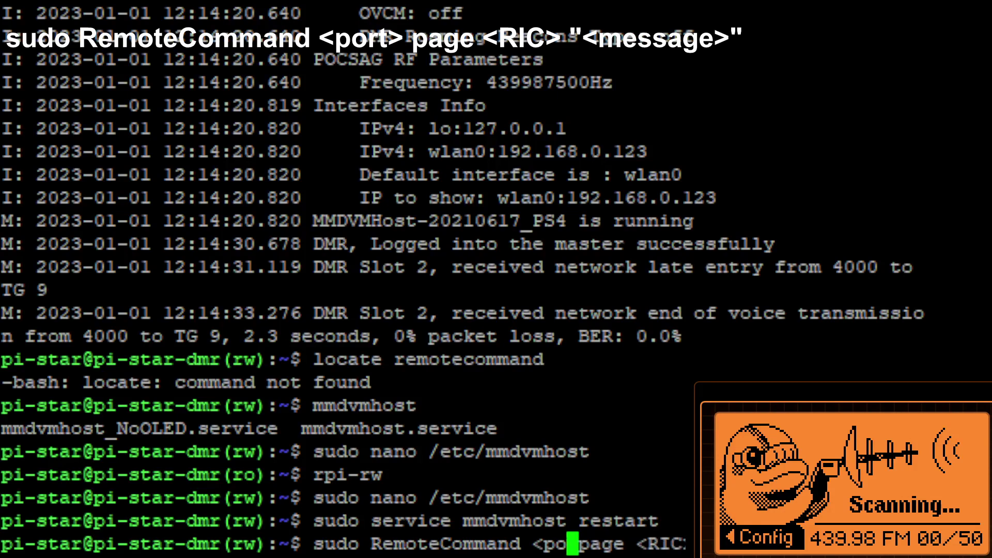
pyautogui.write('7642')
pyautogui.press('Right')
pyautogui.press('Right')
pyautogui.press('Right')
pyautogui.press('Right')
pyautogui.press('Right')
pyautogui.press('Right')
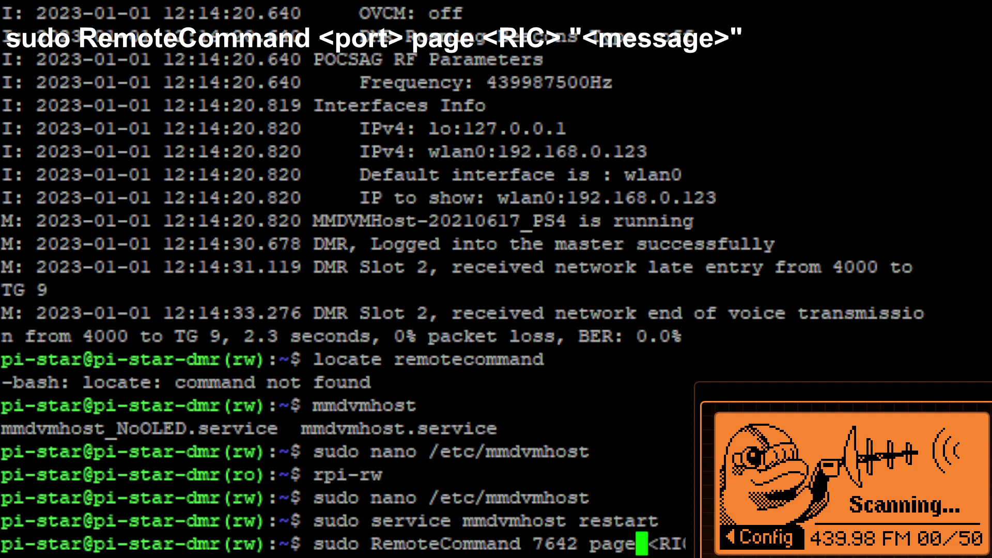
pyautogui.press('Delete')
pyautogui.press('Delete')
pyautogui.press('Delete')
pyautogui.press('Delete')
pyautogui.press('Delete')
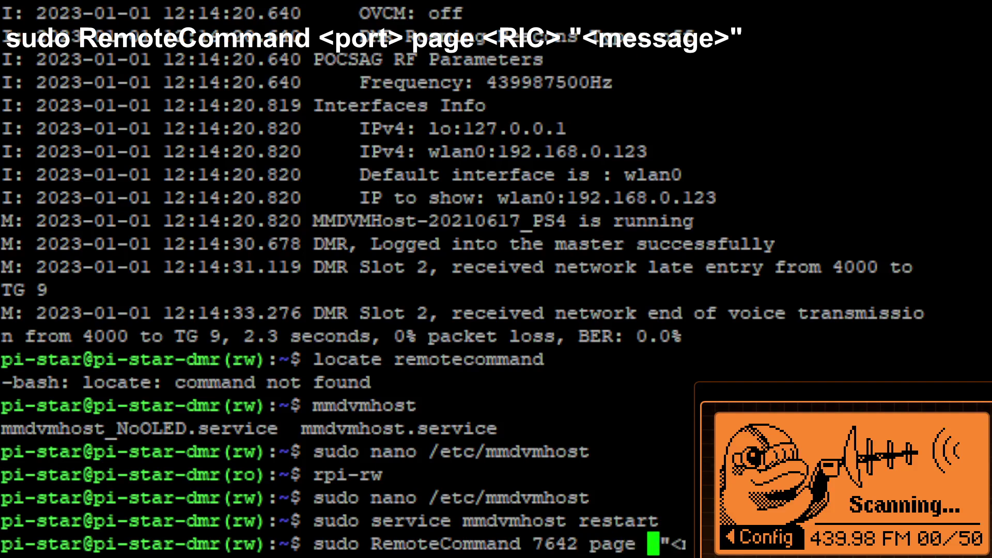
pyautogui.write('0')
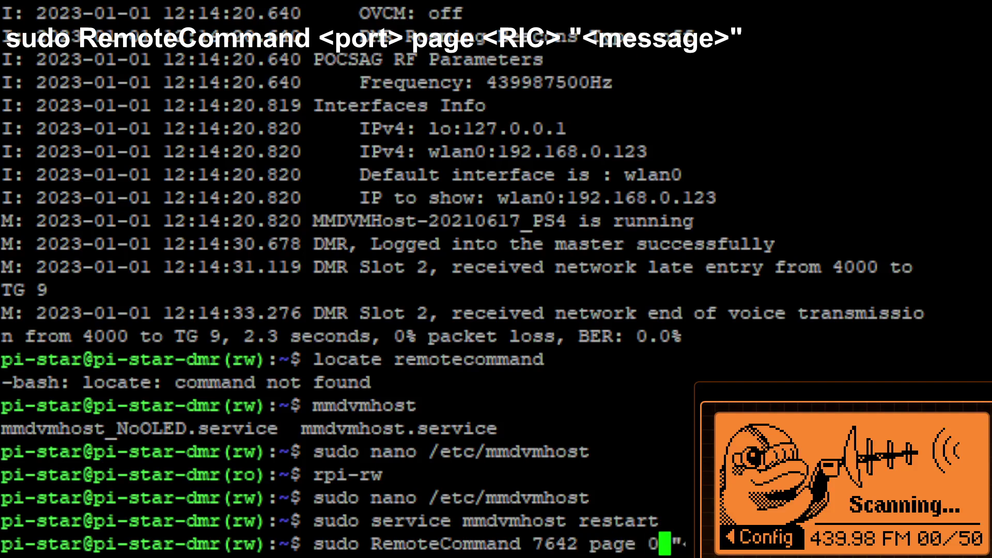
pyautogui.write('0')
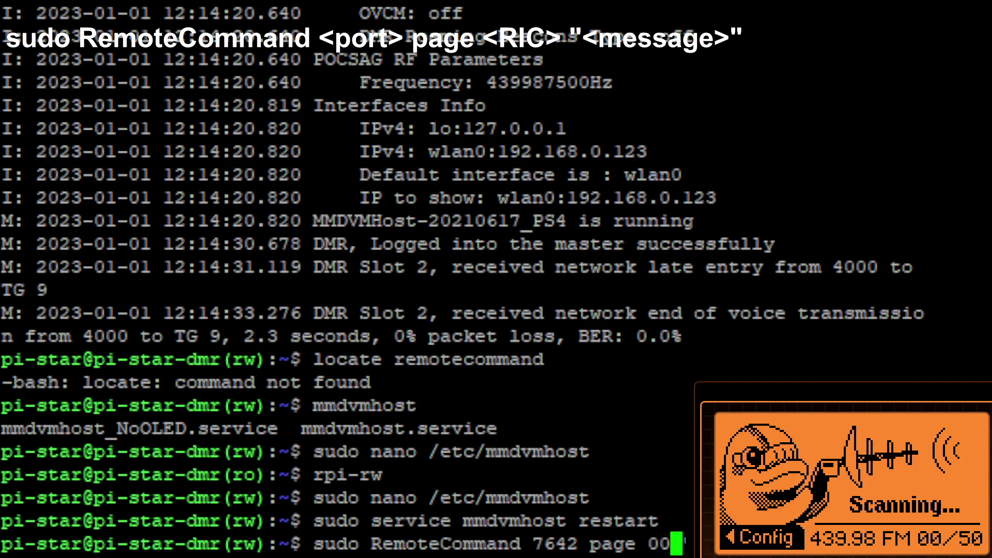
pyautogui.write('5')
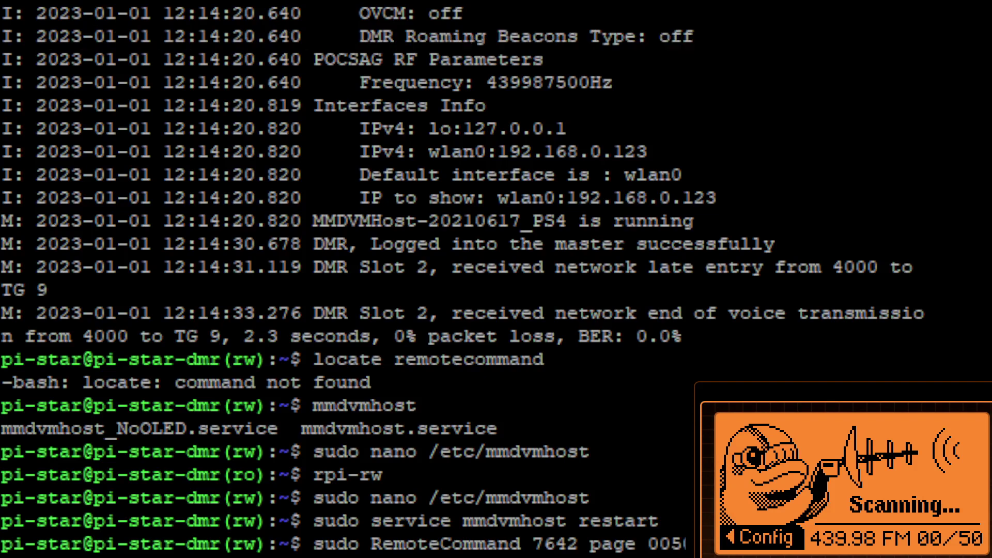
pyautogui.press('Return')
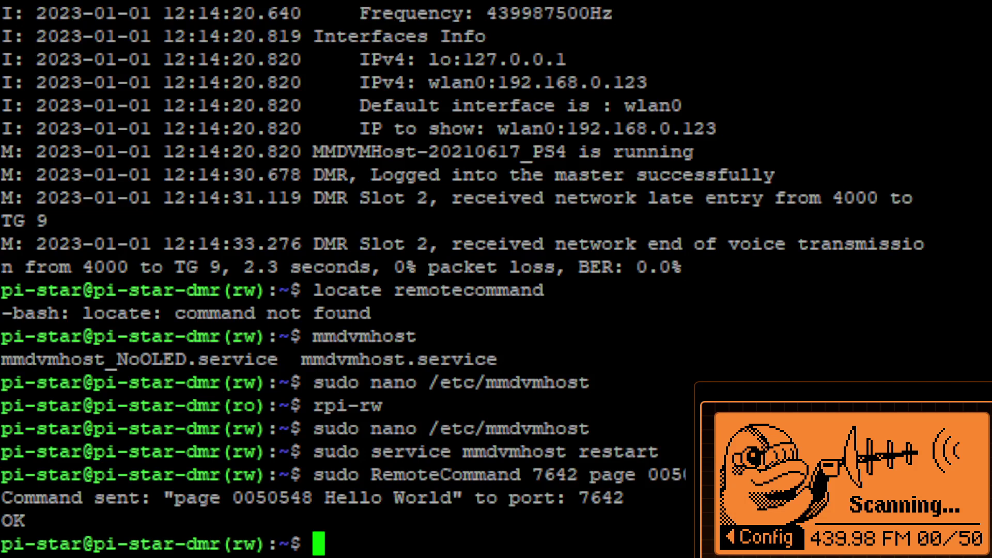
# Follow the MMDVM log to confirm the page arrived as a valid remote command, then stop
pyautogui.press('Up')
pyautogui.press('Up')
pyautogui.press('Up')
pyautogui.press('Up')
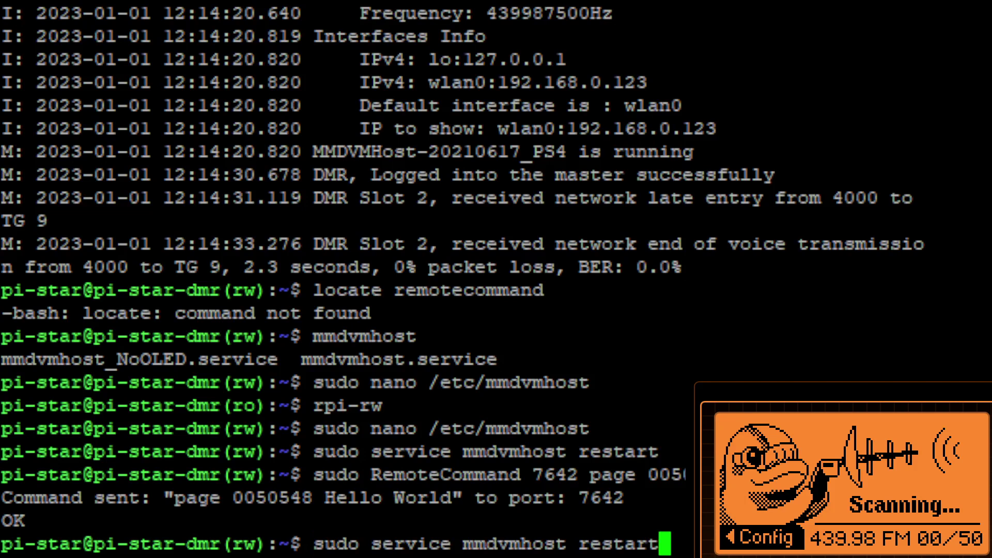
pyautogui.press('Up')
pyautogui.press('Up')
pyautogui.press('Up')
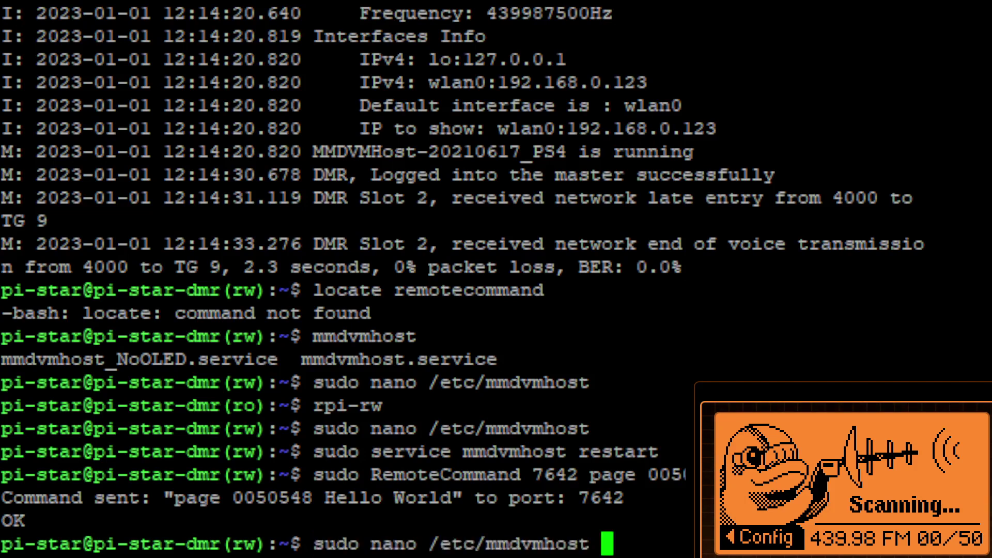
pyautogui.press('Up')
pyautogui.press('Return')
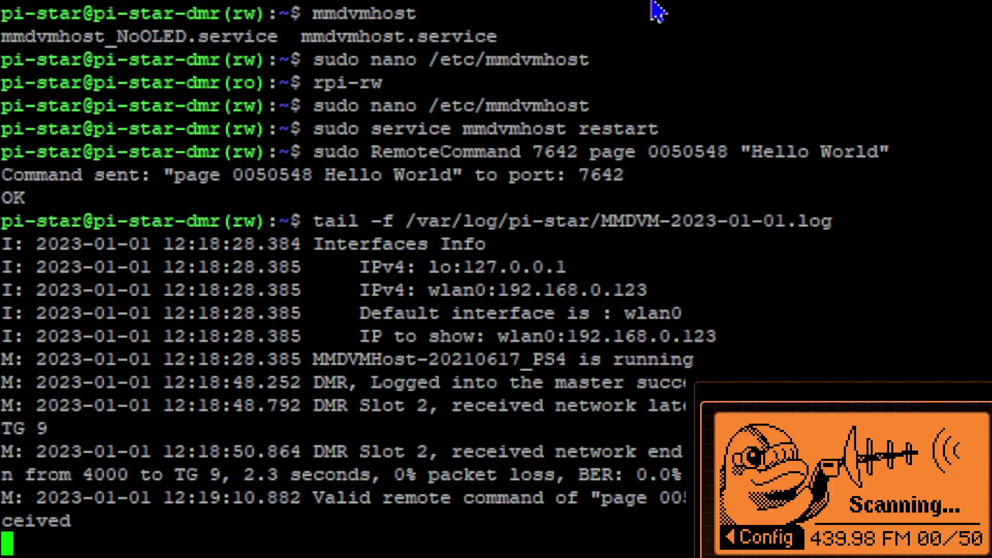
pyautogui.hotkey('ctrl', 'c')
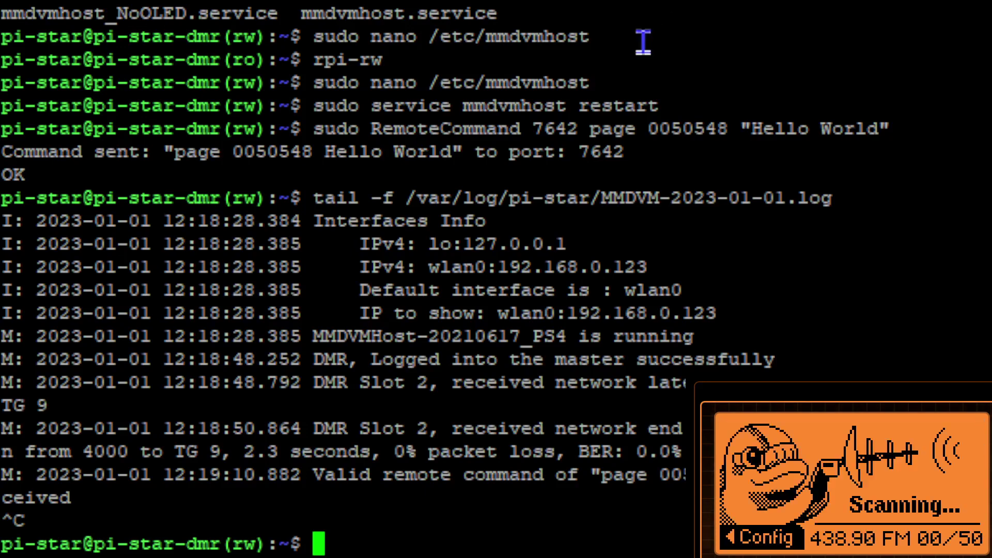
# Open /etc/mmdvmhost in nano from command history and search 'pocsag' to reach the [POCSAG] section
pyautogui.press('Up')
pyautogui.press('Up')
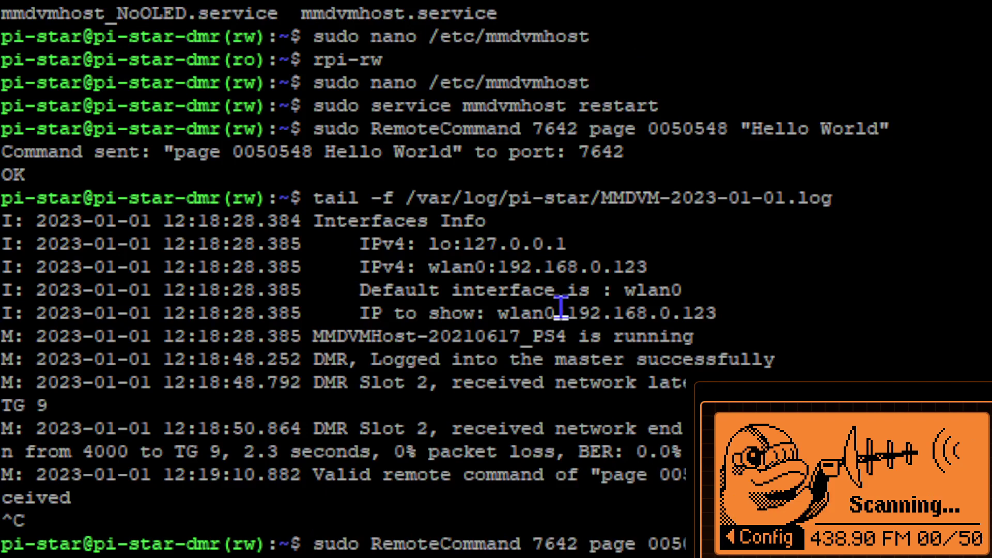
pyautogui.press('Up')
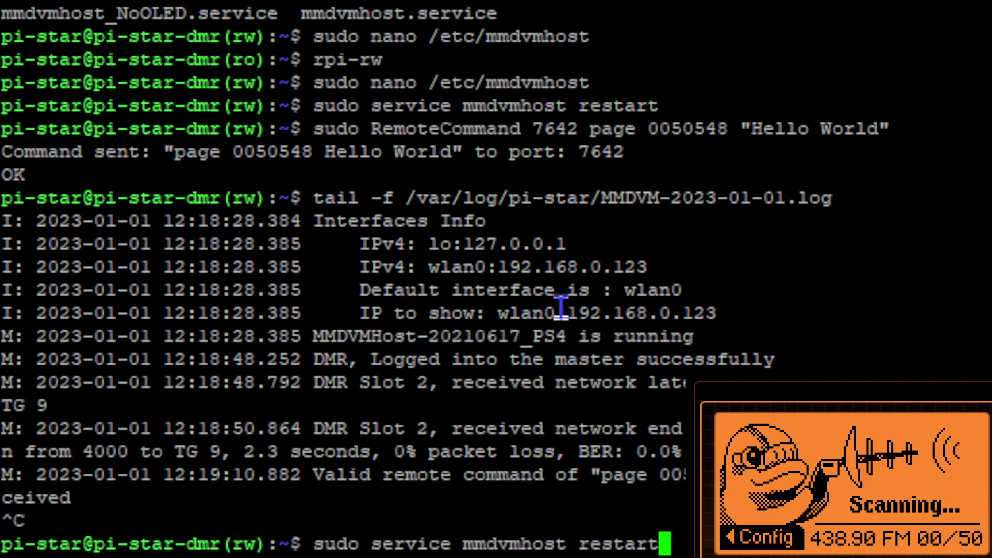
pyautogui.press('Up')
pyautogui.press('Up')
pyautogui.press('Down')
pyautogui.press('Return')
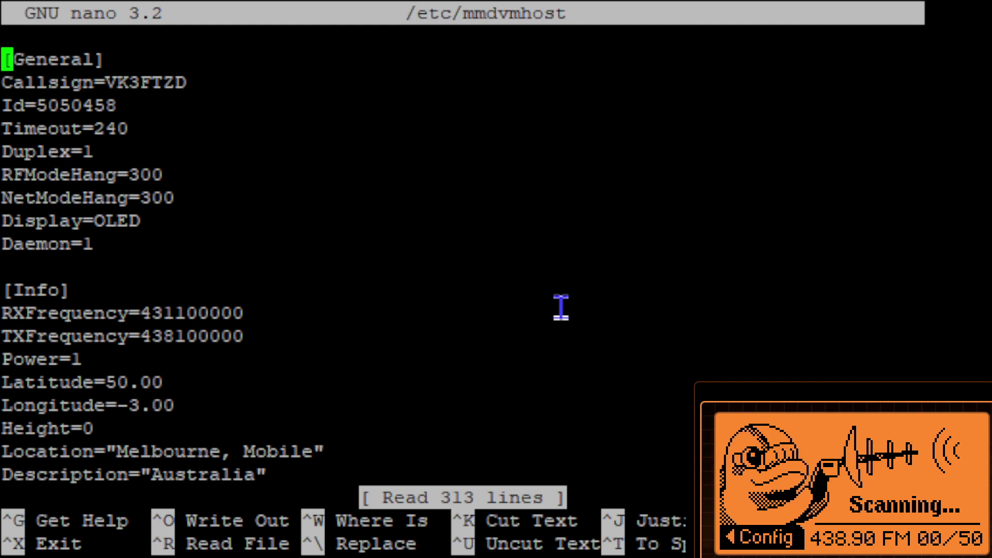
pyautogui.hotkey('ctrl', 'w')
pyautogui.write('pocsag')
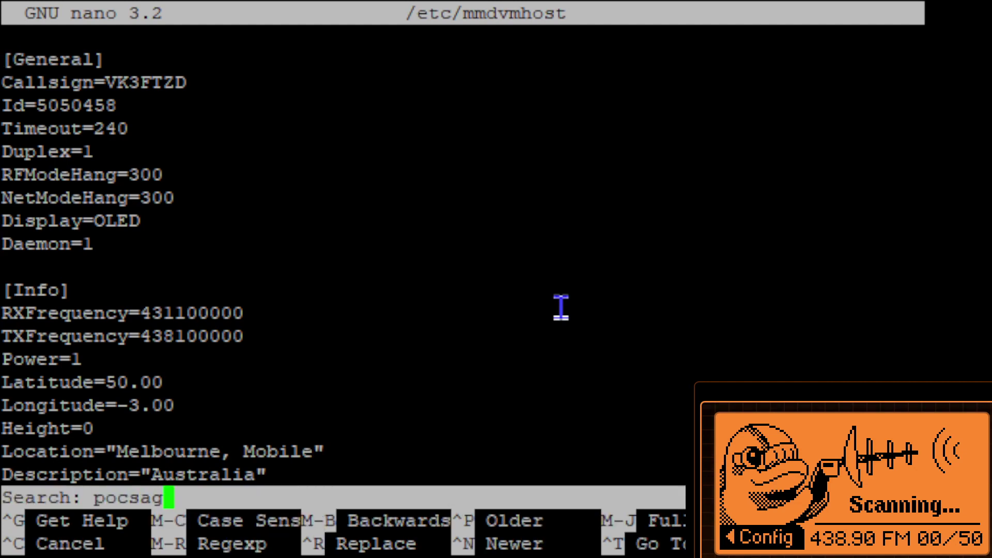
pyautogui.press('Return')
pyautogui.hotkey('ctrl', 'w')
pyautogui.press('Return')
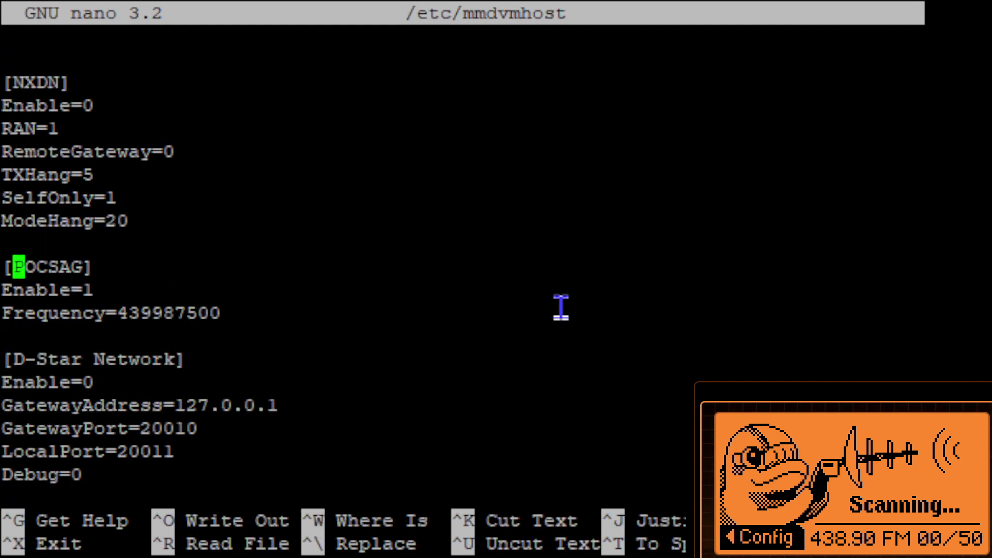
# Change the POCSAG Frequency to 438900000 and save the file
pyautogui.press('Down')
pyautogui.press('Down')
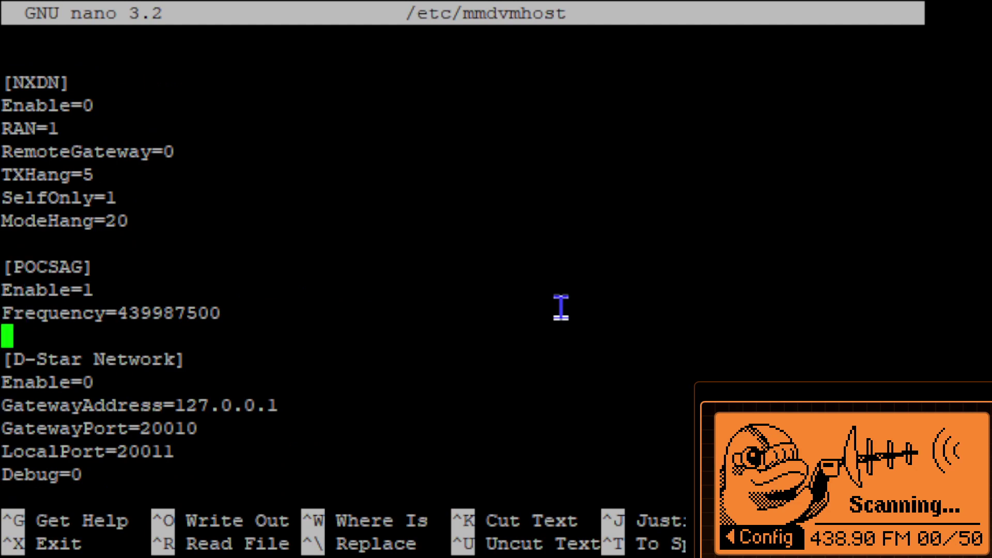
pyautogui.press('Left')
pyautogui.press('Left')
pyautogui.press('Left')
pyautogui.press('Left')
pyautogui.press('Left')
pyautogui.press('Left')
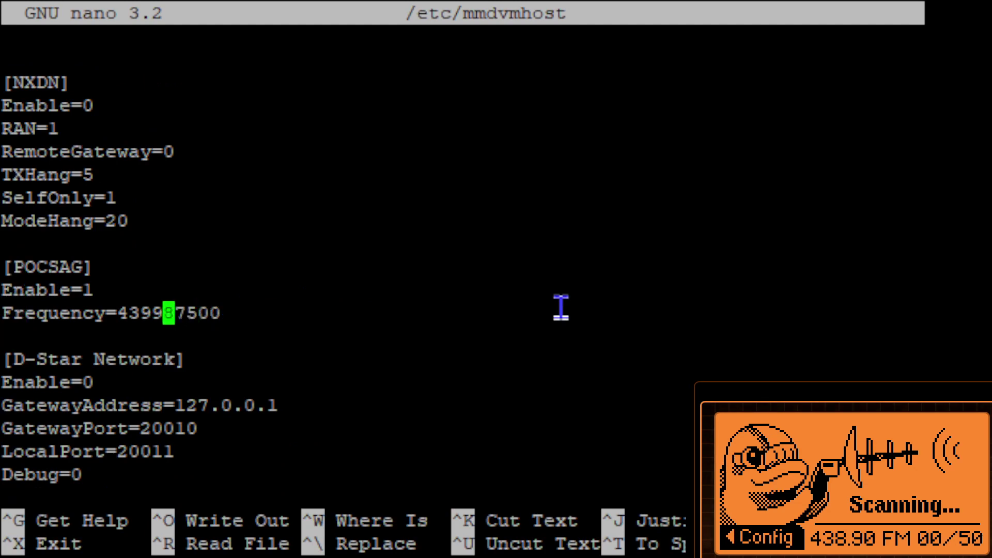
pyautogui.press('BackSpace')
pyautogui.write('8')
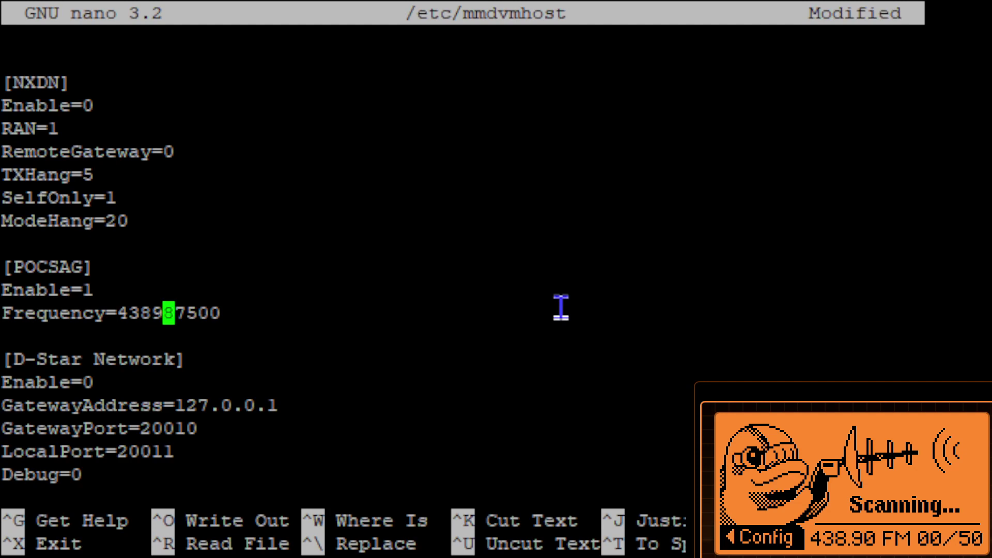
pyautogui.press('Delete')
pyautogui.write('0')
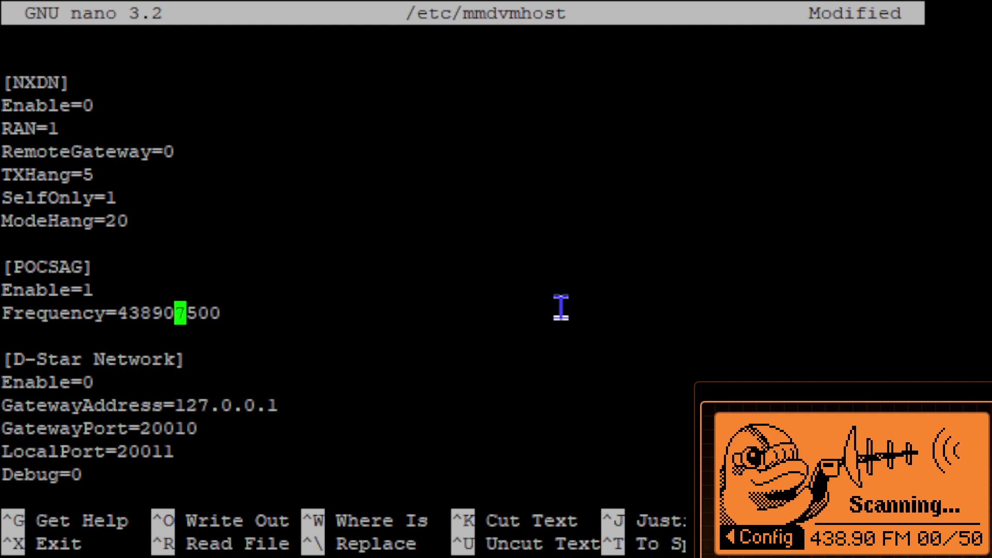
pyautogui.press('Delete')
pyautogui.write('0')
pyautogui.press('Delete')
pyautogui.write('00')
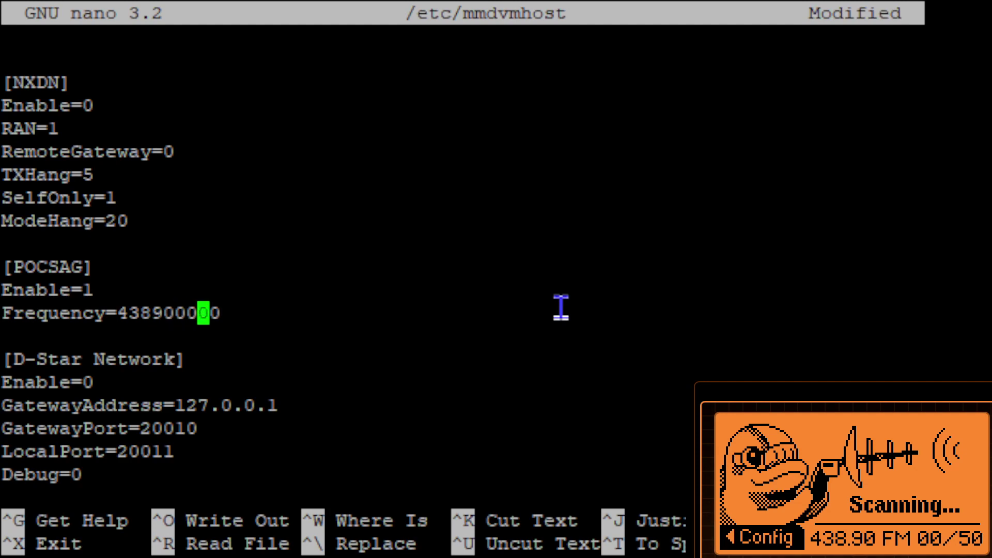
pyautogui.hotkey('ctrl', 'x')
pyautogui.press('y')
pyautogui.press('Return')
# Restart mmdvmhost and follow its log to confirm POCSAG at 438900000Hz and remote control on port 7642
pyautogui.press('Up')
pyautogui.press('Up')
pyautogui.press('Up')
pyautogui.press('Up')
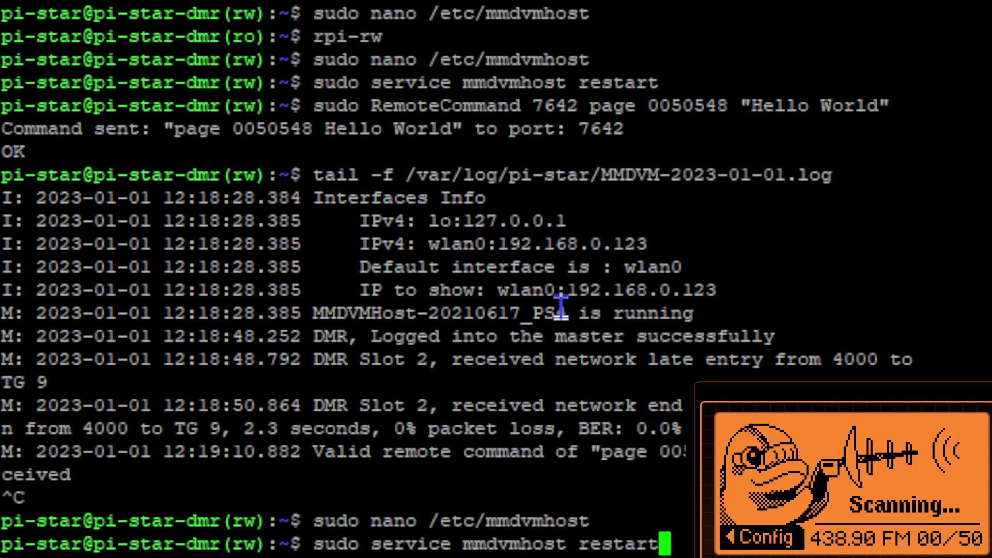
pyautogui.press('Return')
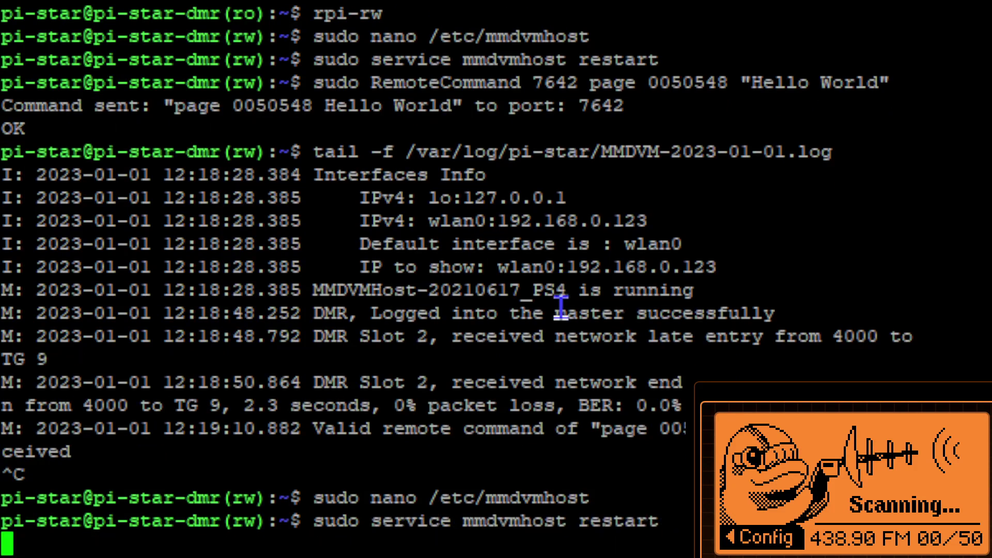
pyautogui.press('Up')
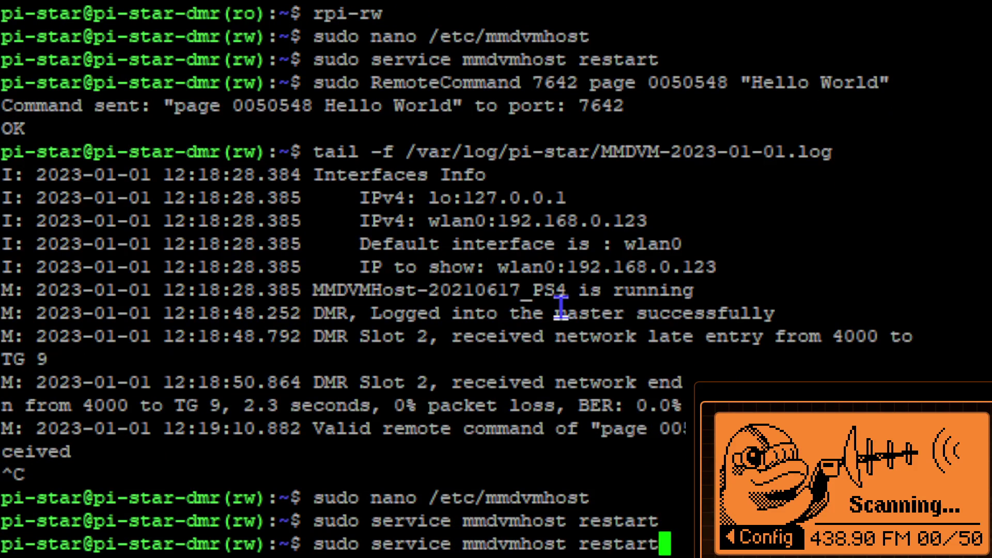
pyautogui.press('Up')
pyautogui.press('Up')
pyautogui.press('Return')
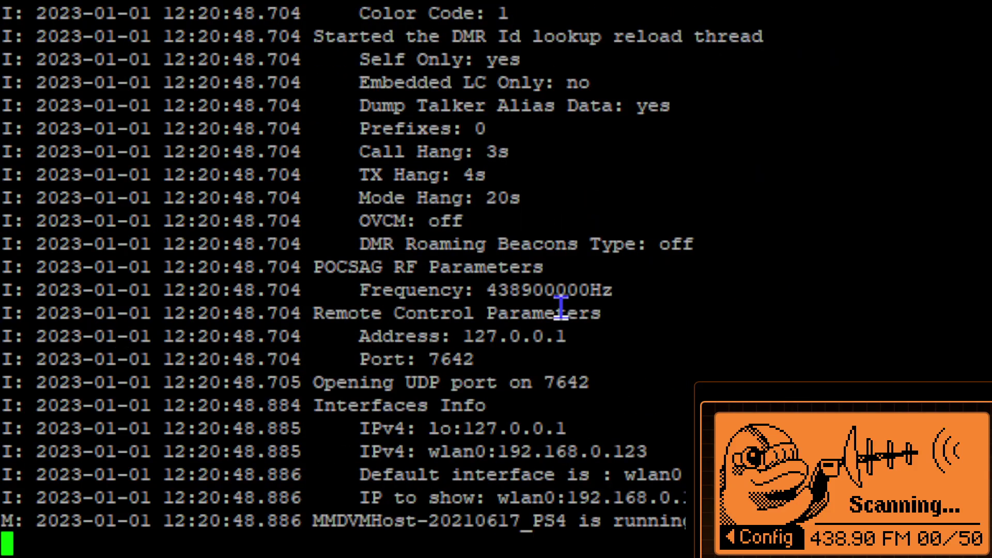
pyautogui.hotkey('ctrl', 'x')
pyautogui.hotkey('ctrl', 'c')
pyautogui.press('Up')
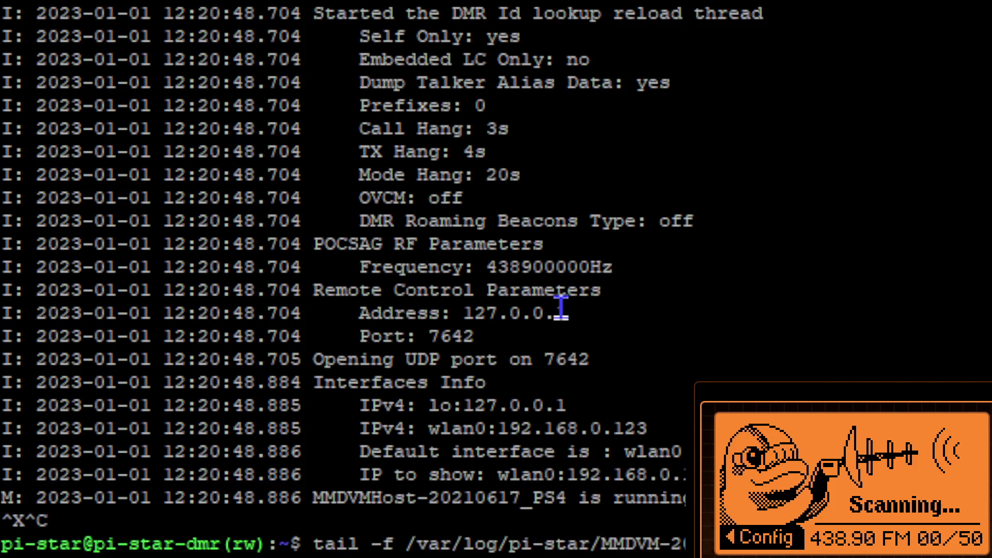
pyautogui.press('Up')
pyautogui.press('Up')
pyautogui.press('Up')
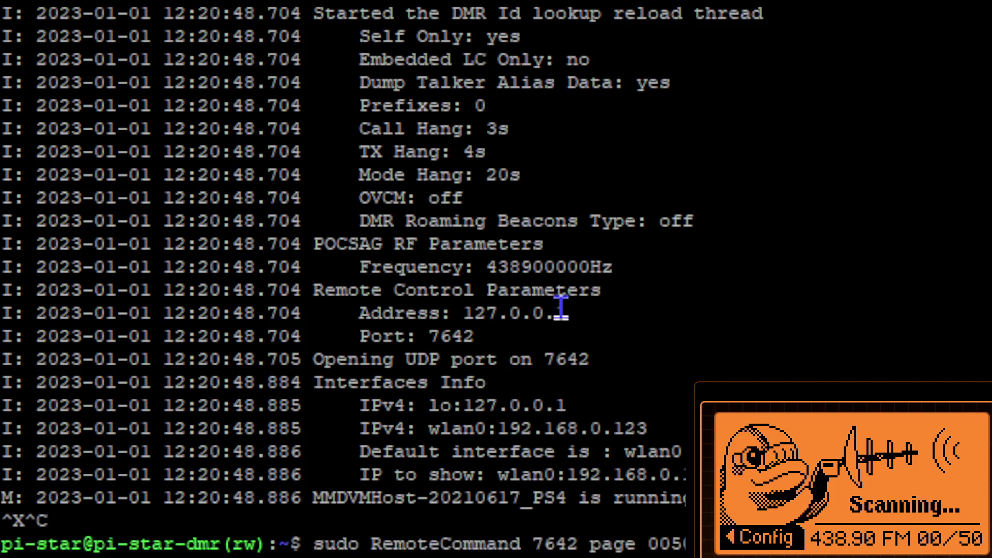
pyautogui.press('Return')
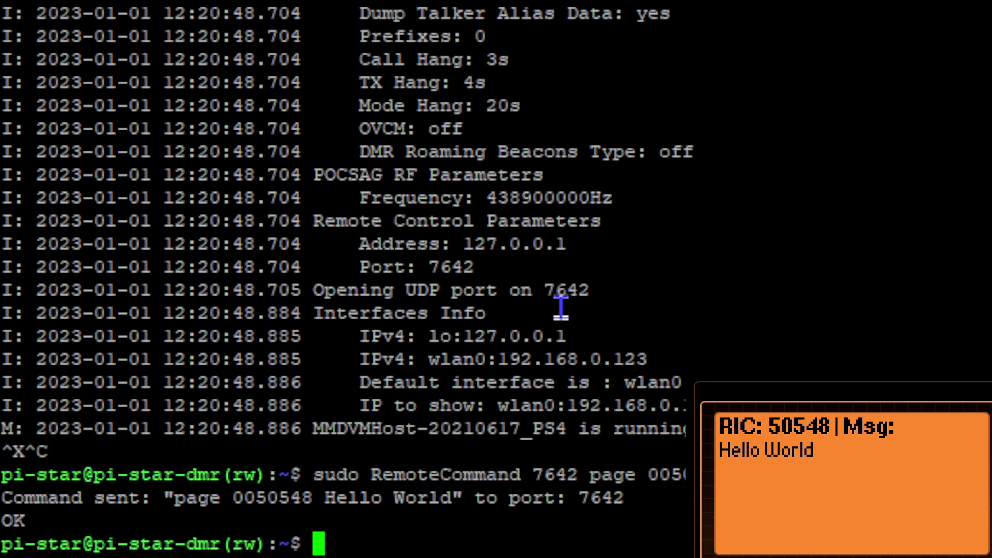
pyautogui.press('Up')
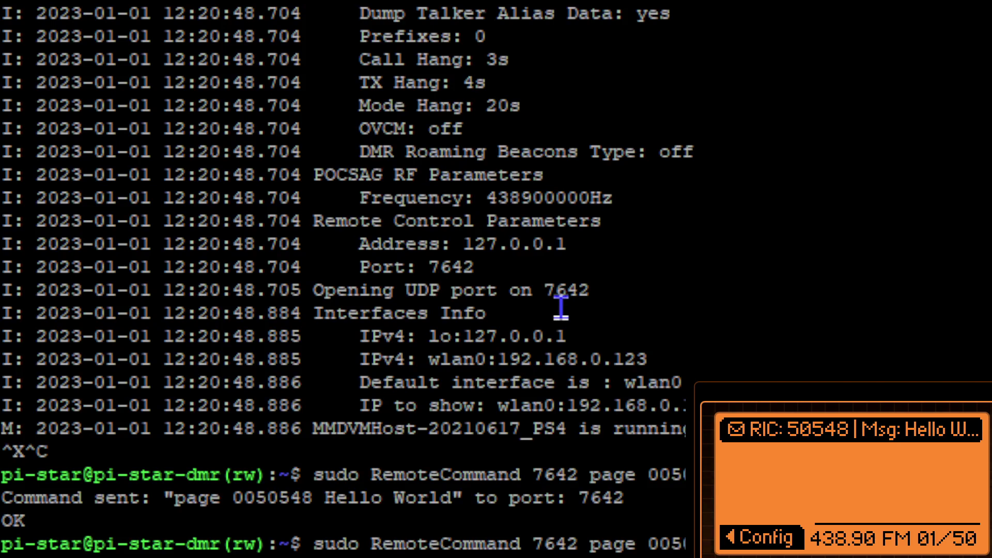
pyautogui.write('all"')
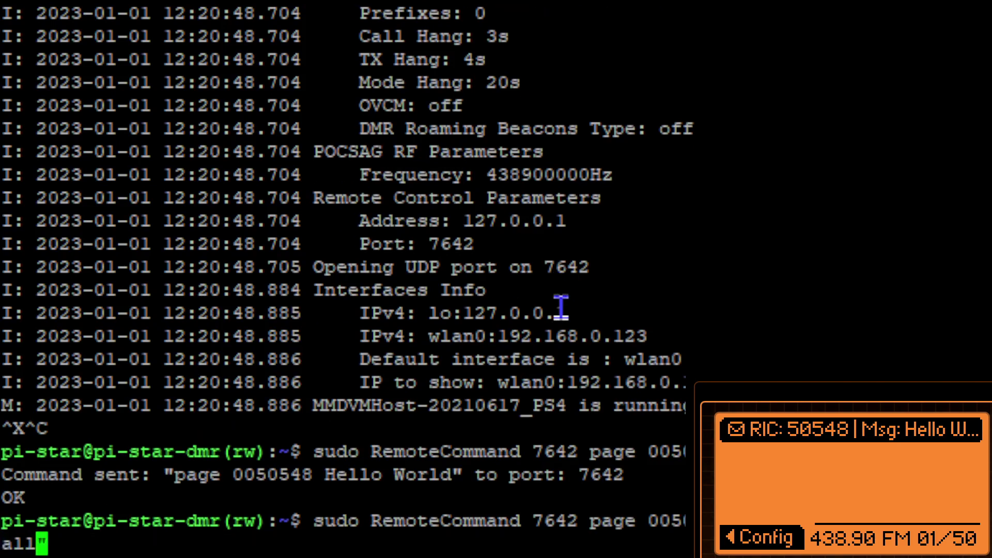
pyautogui.press('Return')
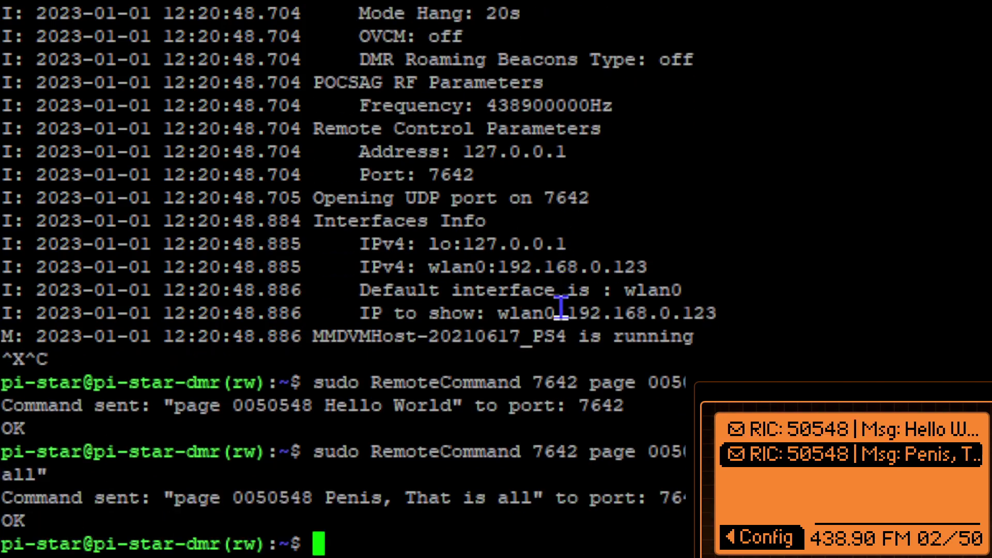